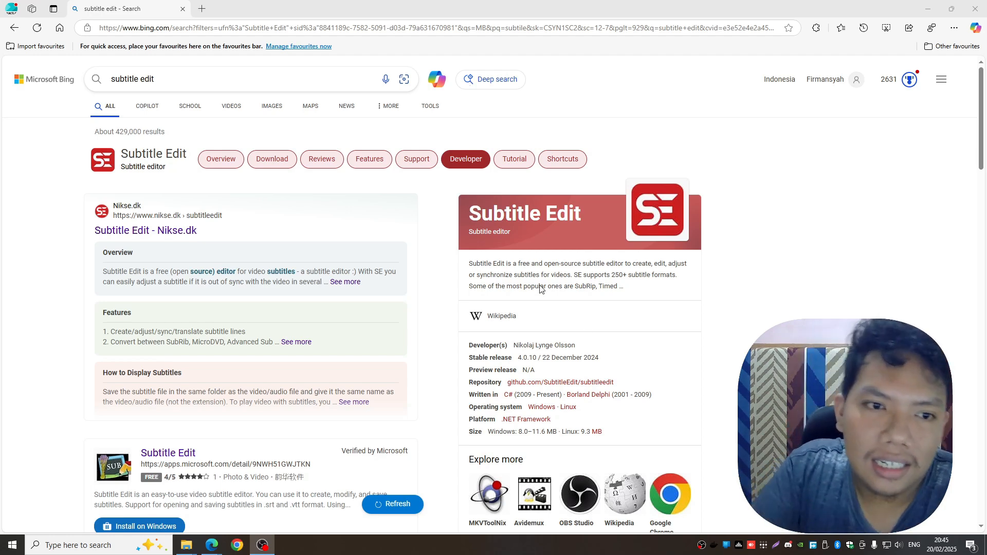
Step: Open the Subtitle Edit site on Nikse.dk and follow its link to download the latest version
click(128, 232)
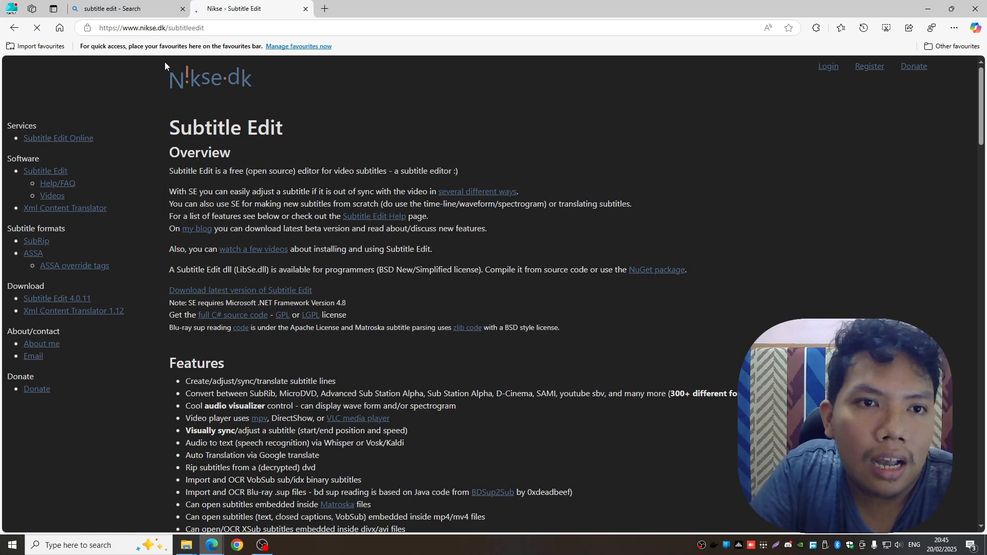
scroll(313, 267, down, 7)
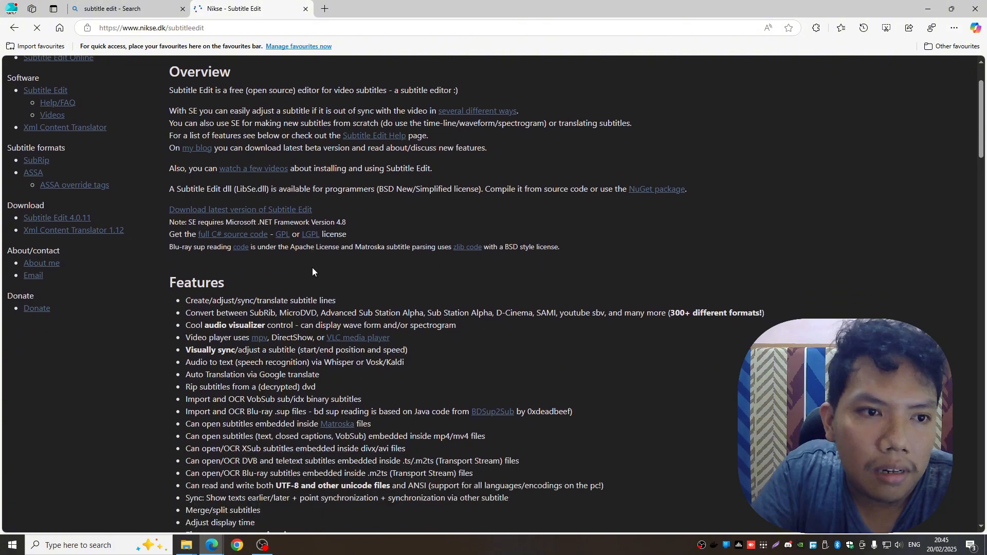
scroll(312, 267, up, 7)
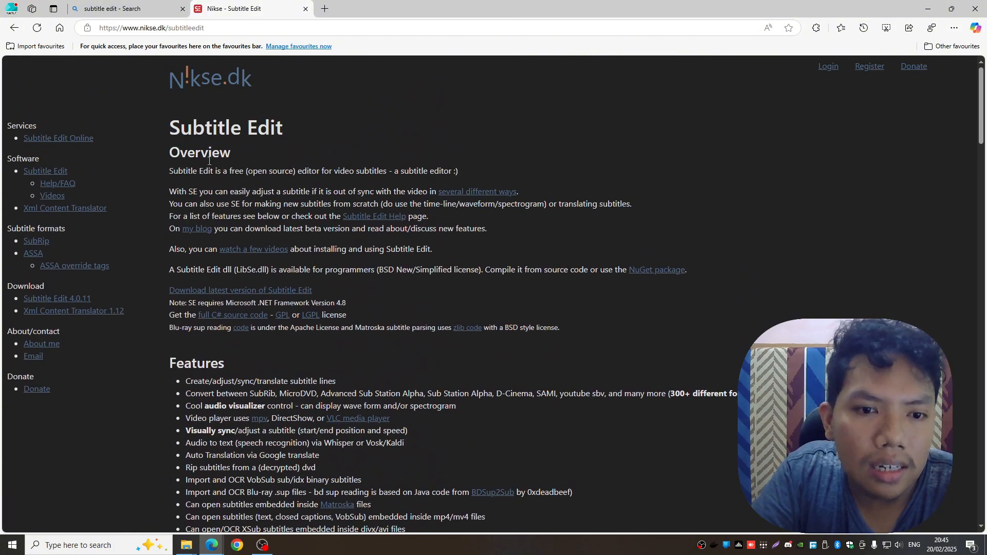
click(230, 291)
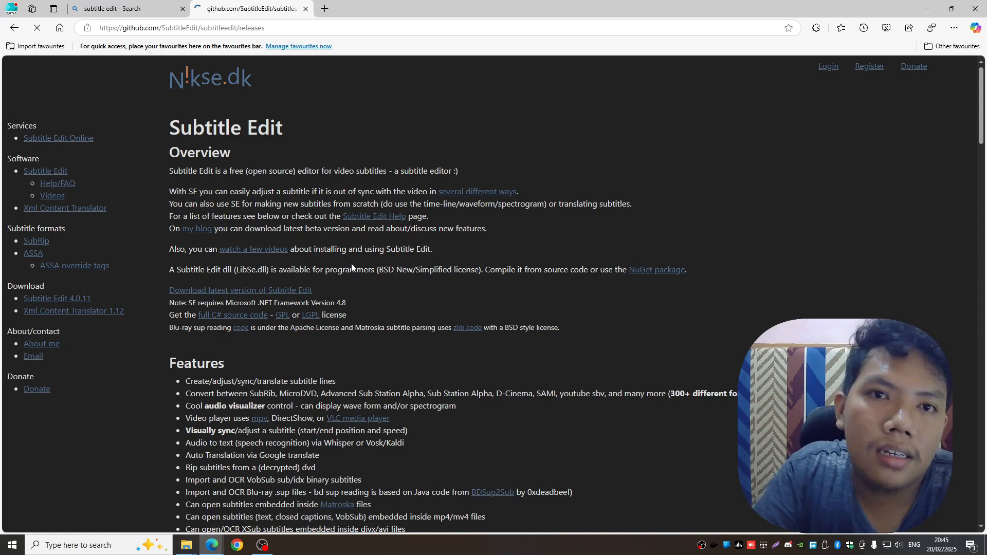
Step: Download SubtitleEdit-4.0.11-Setup.exe from the assets of the Subtitle Edit 4.0.11 release
scroll(375, 271, down, 5)
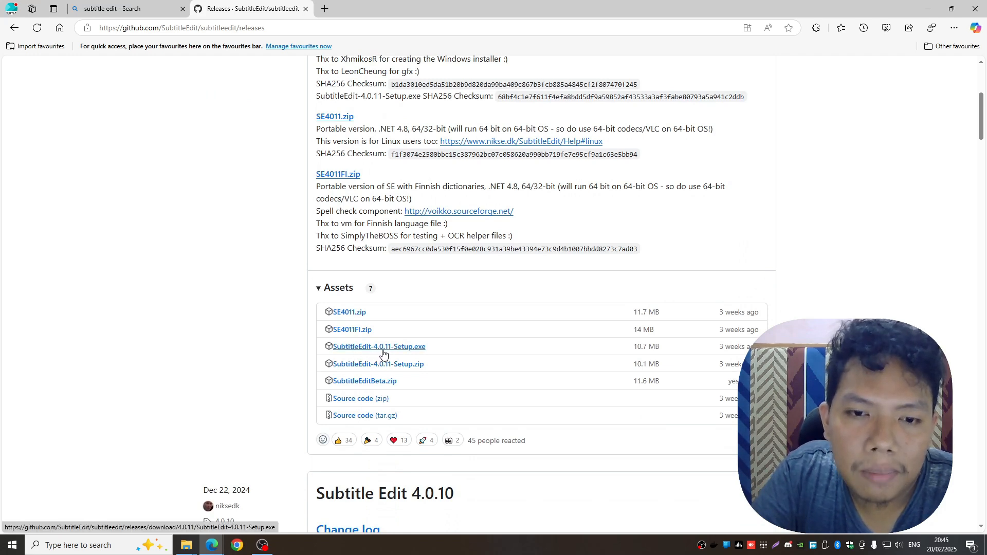
scroll(398, 352, up, 3)
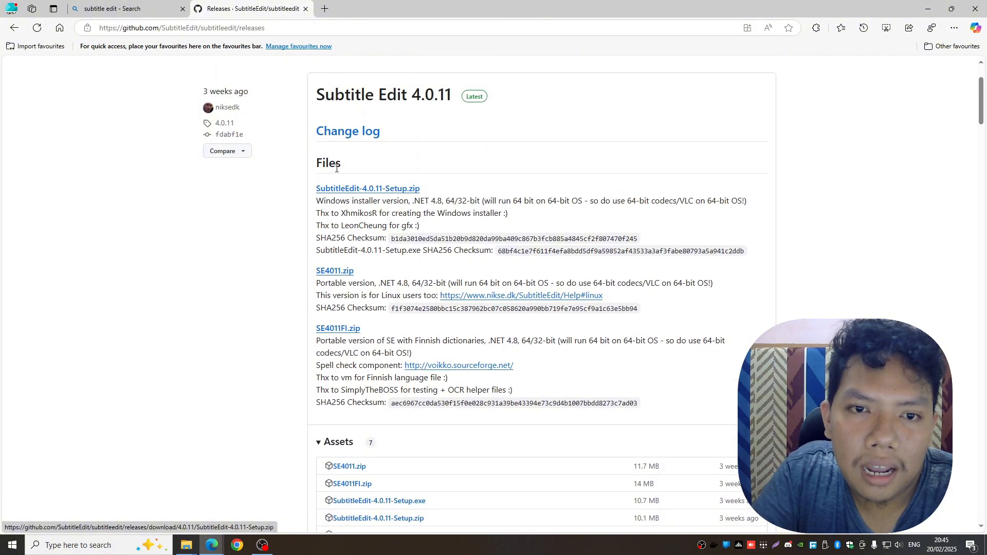
scroll(418, 278, down, 4)
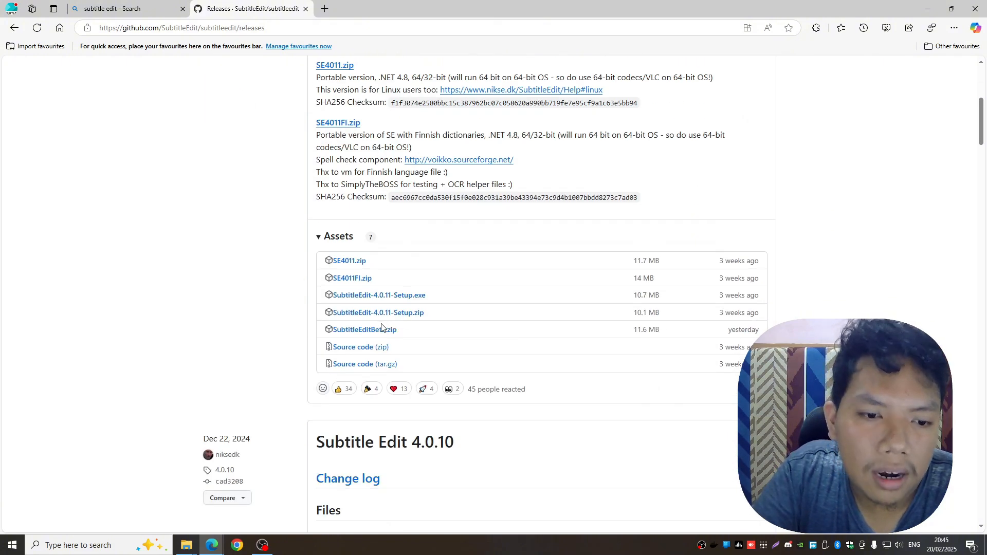
click(387, 298)
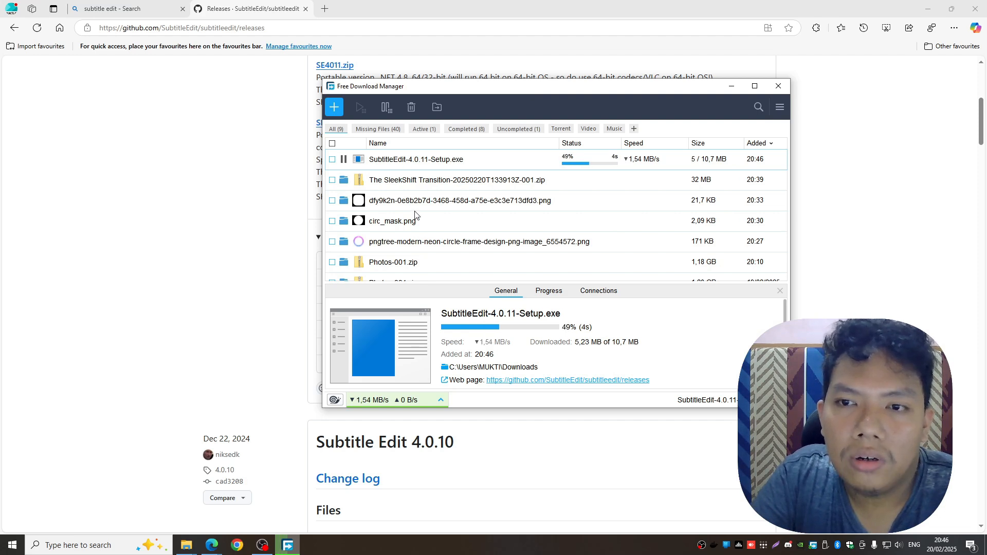
Step: Launch the downloaded SubtitleEdit-4.0.11-Setup.exe and choose English as the setup language
right_click(409, 160)
click(430, 138)
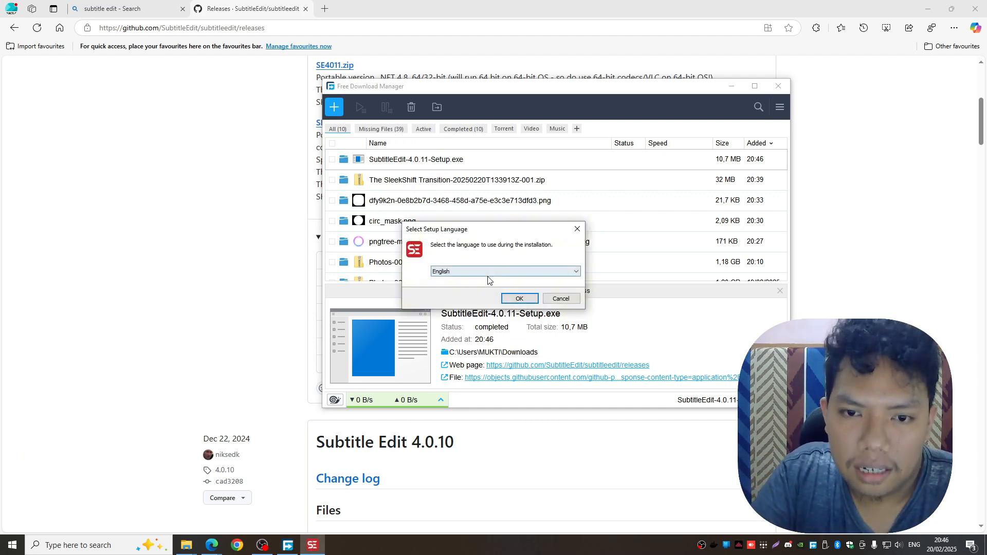
click(489, 272)
scroll(481, 323, down, 5)
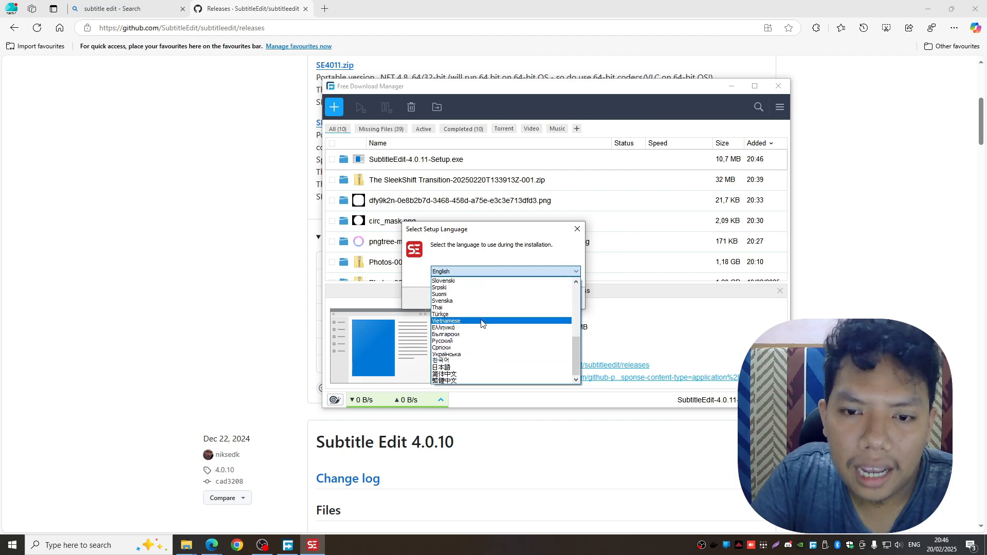
scroll(481, 323, up, 5)
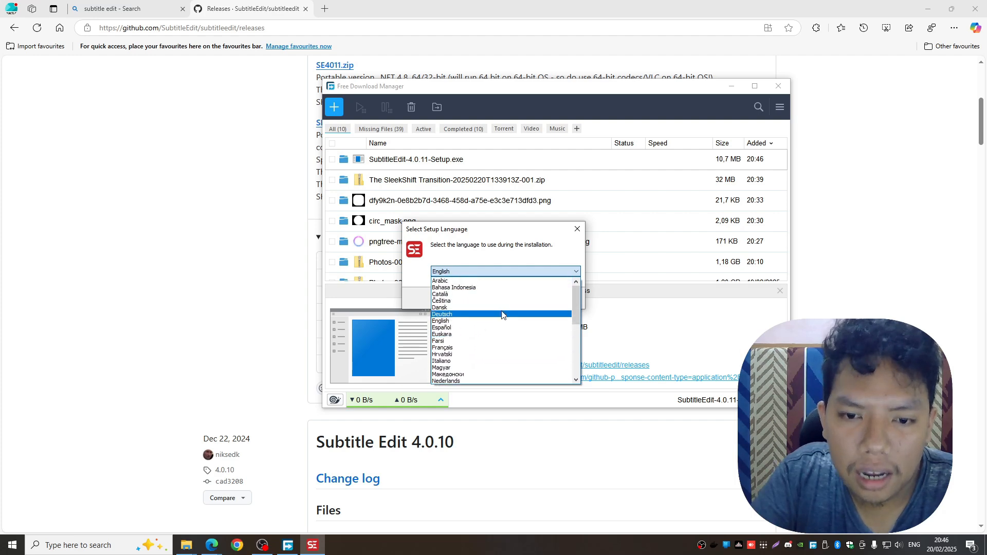
click(496, 272)
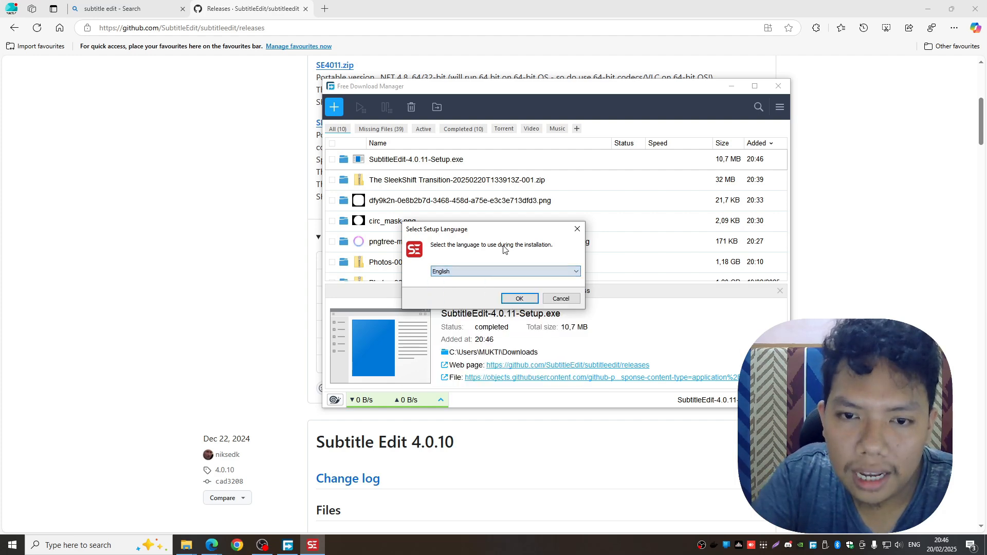
click(520, 299)
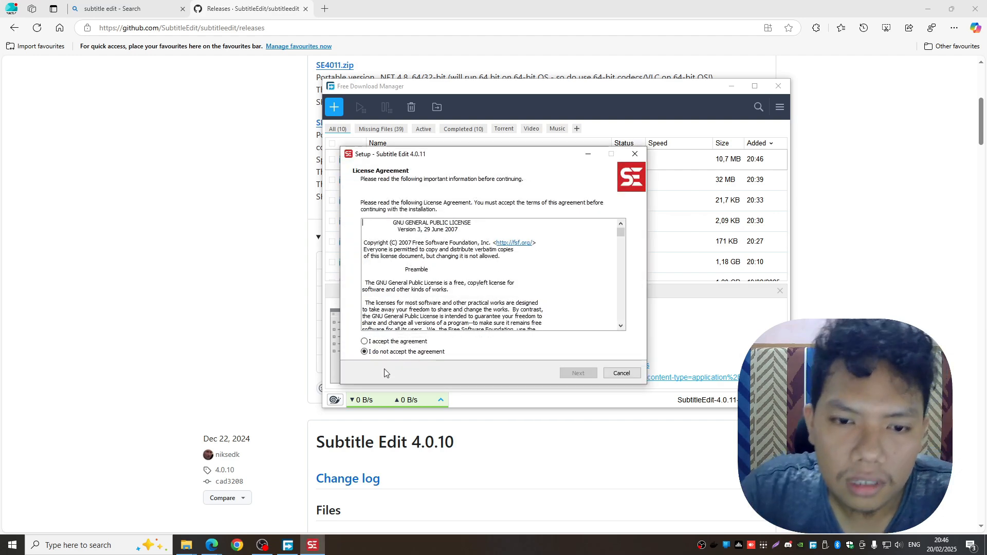
Step: Accept the license agreement and keep C:\Program Files\Subtitle Edit as the installation folder
click(375, 343)
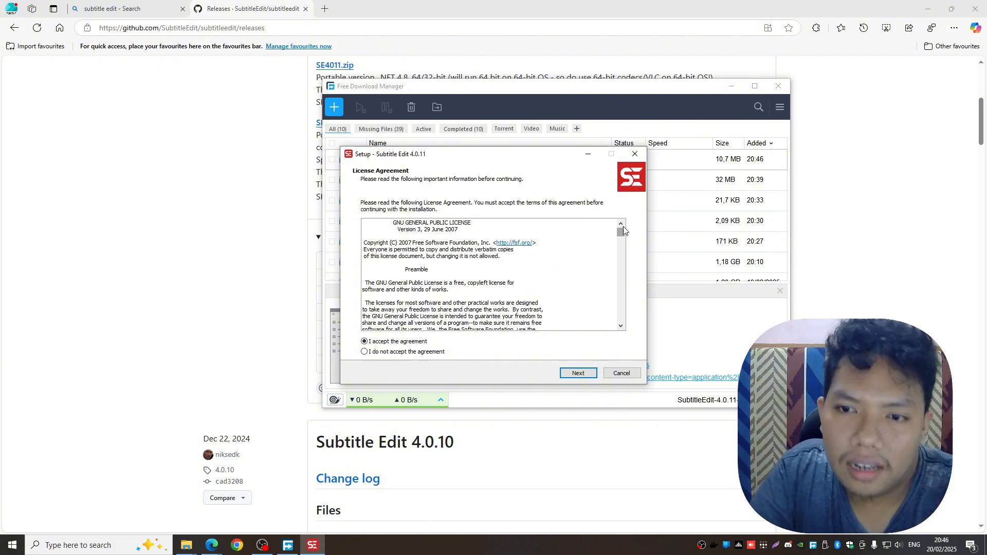
drag(620, 234, 622, 320)
click(580, 376)
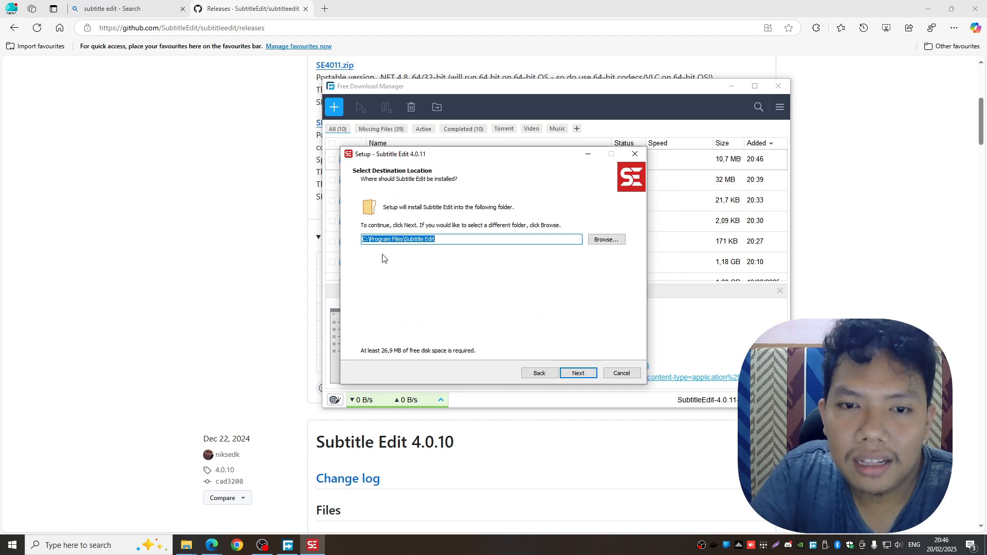
click(577, 376)
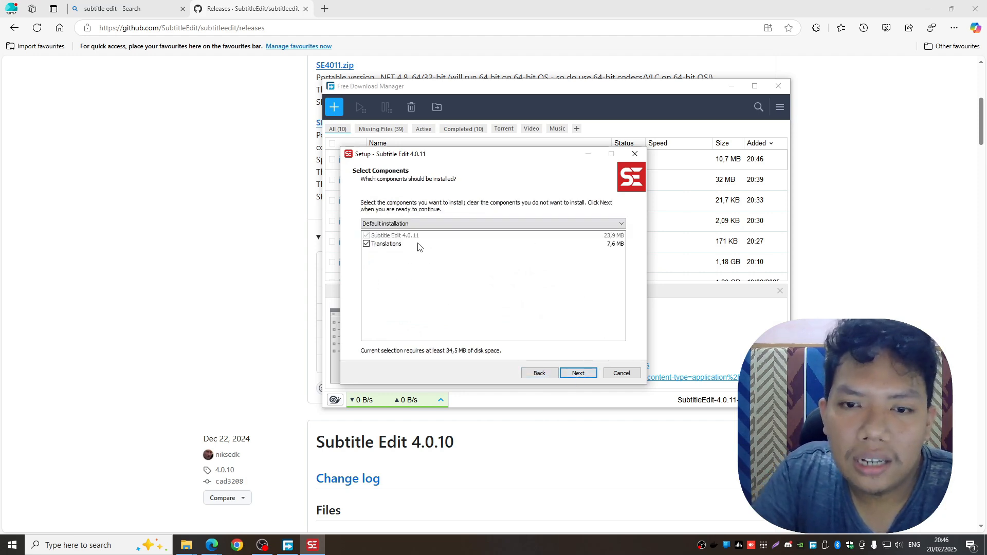
Step: Choose the default installation with Translations and keep Subtitle Edit as the Start Menu folder
click(405, 225)
click(405, 232)
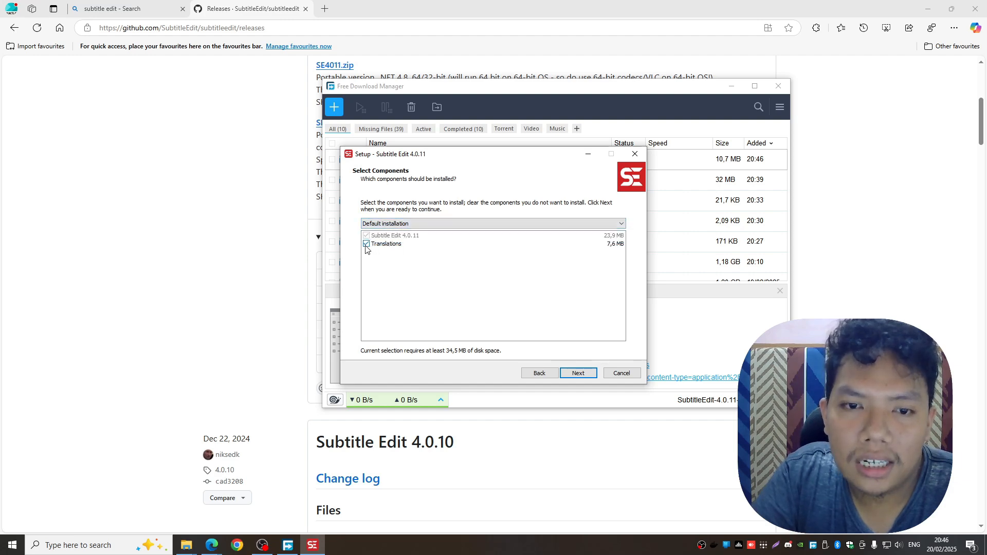
click(563, 374)
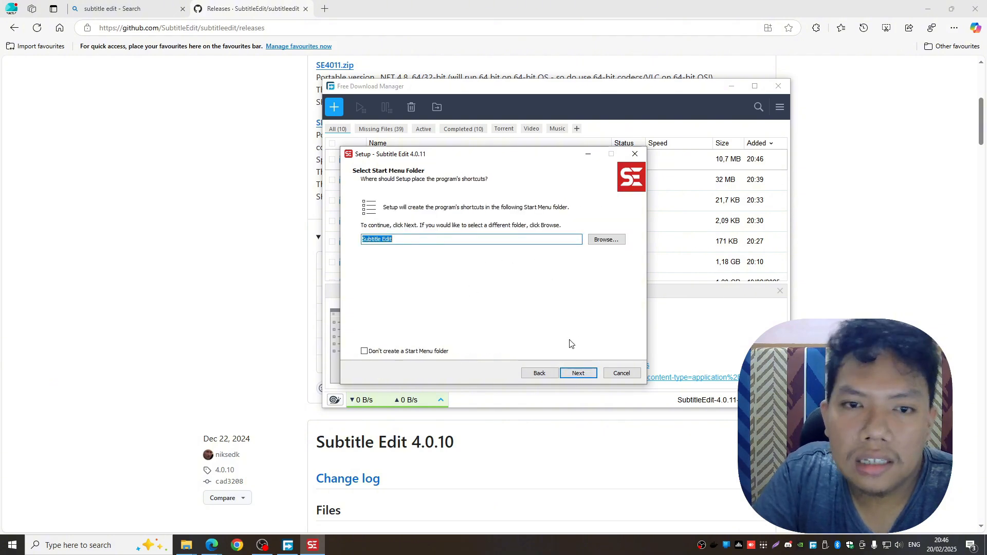
click(577, 373)
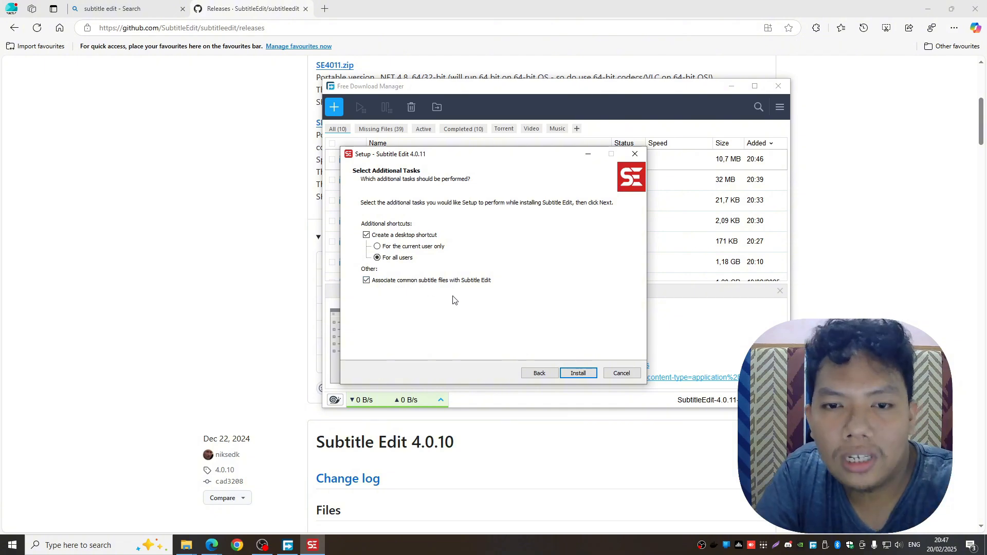
Step: Install with an all-users desktop shortcut and subtitle file association, finish setup by launching Subtitle Edit, and maximize its window
click(571, 374)
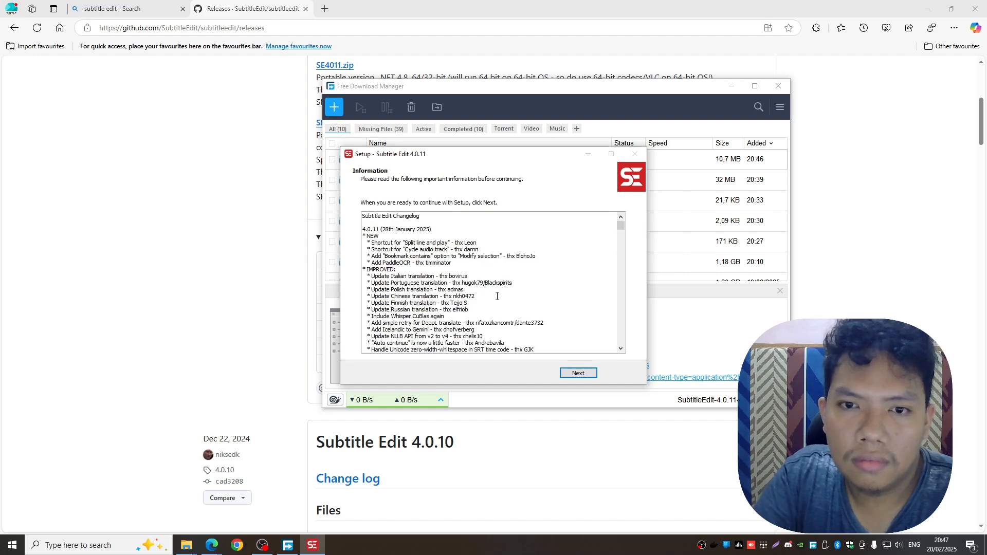
click(589, 374)
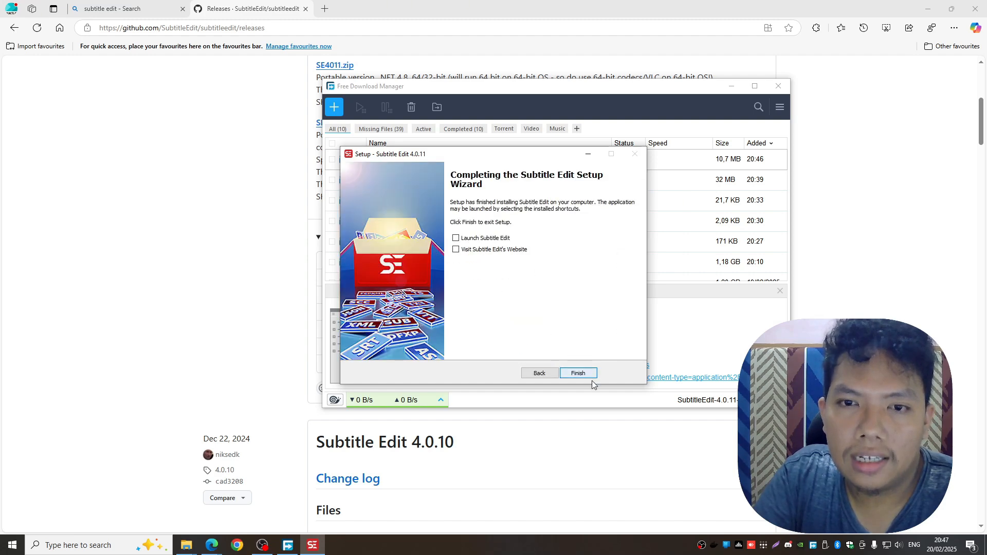
click(585, 372)
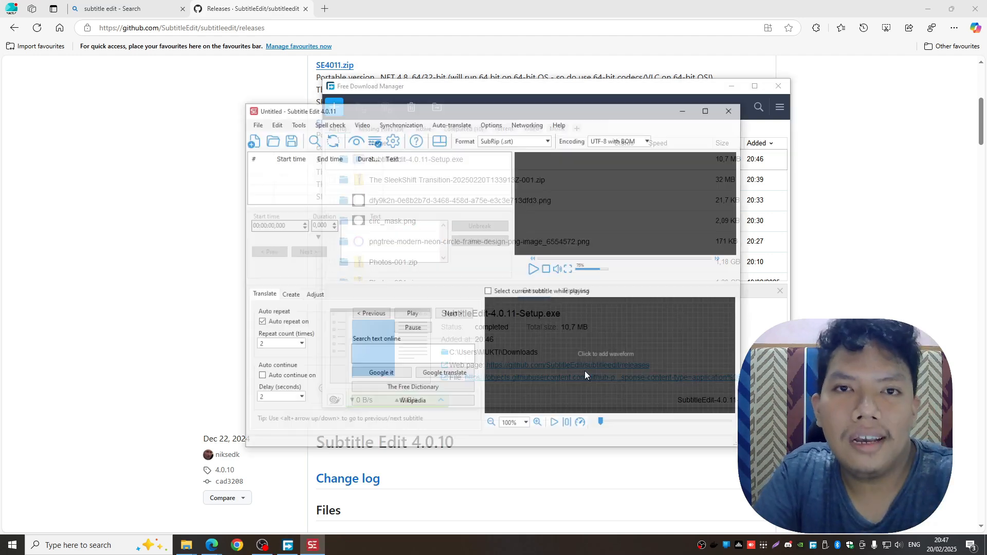
click(708, 109)
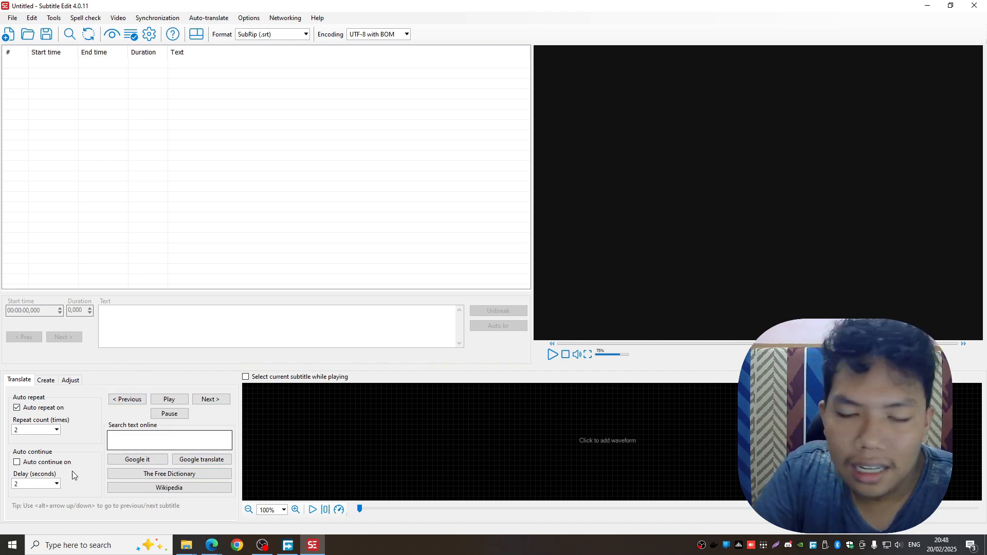
Step: Open the video VID_20250220_153541.mp4 from the Photos-001 folder and download mpv as the video player
click(139, 443)
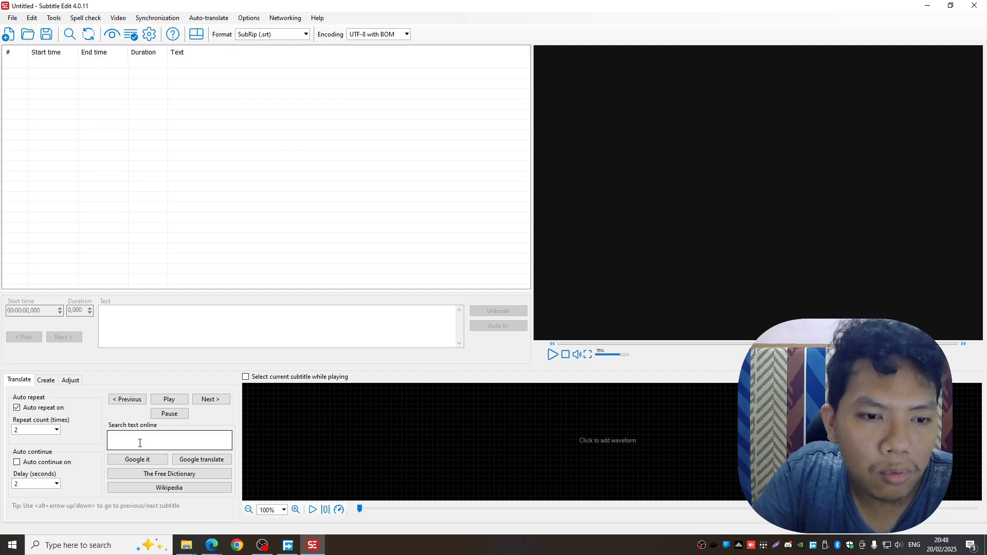
click(117, 18)
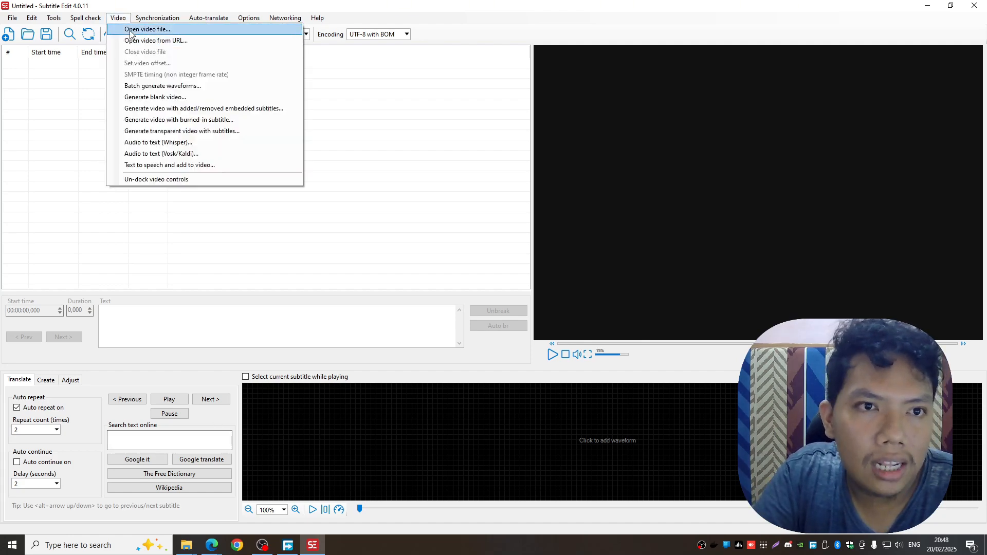
click(103, 217)
click(116, 19)
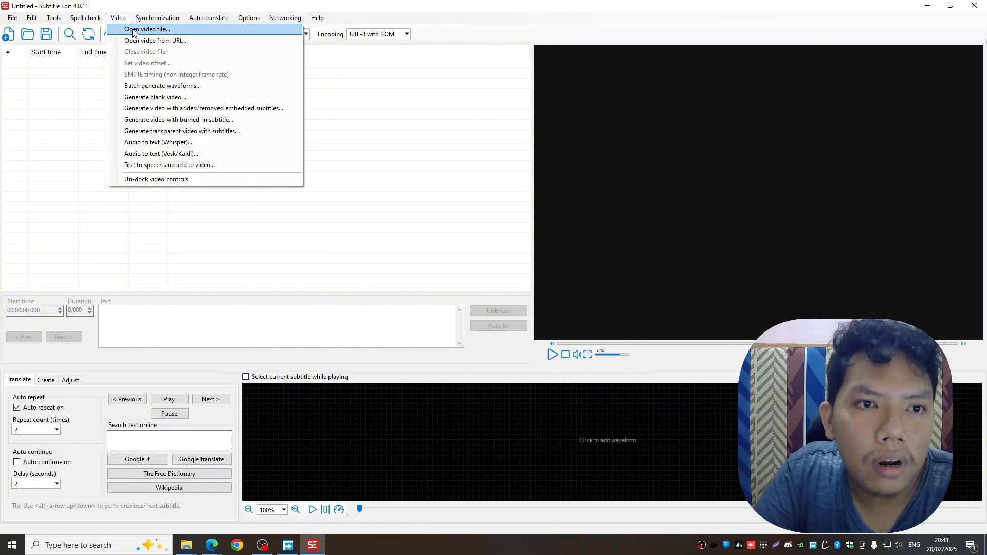
click(133, 30)
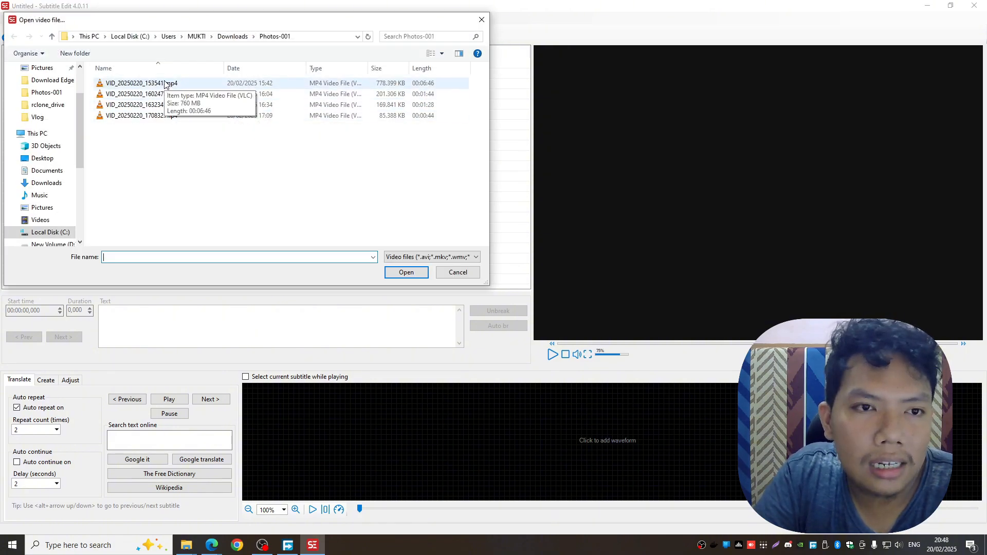
click(165, 83)
click(407, 273)
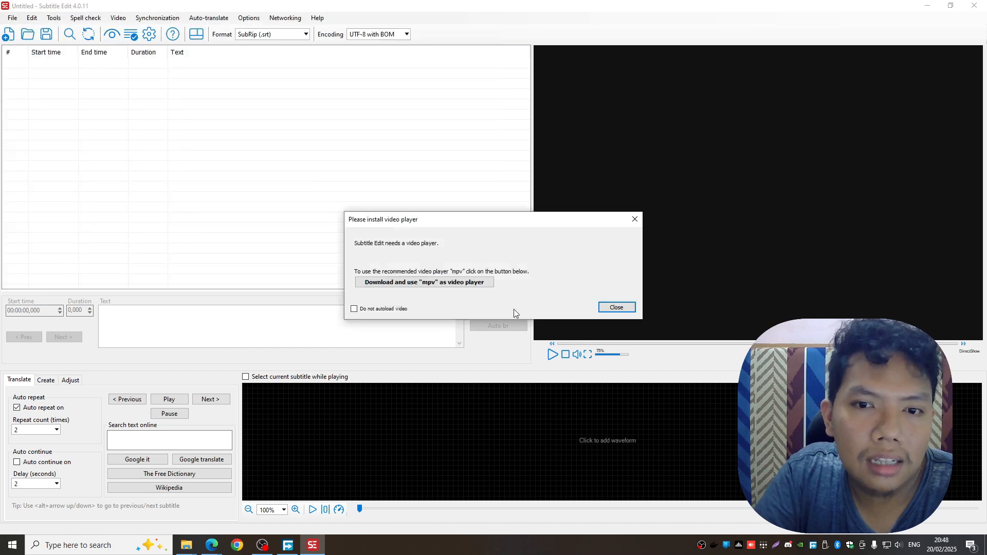
click(435, 286)
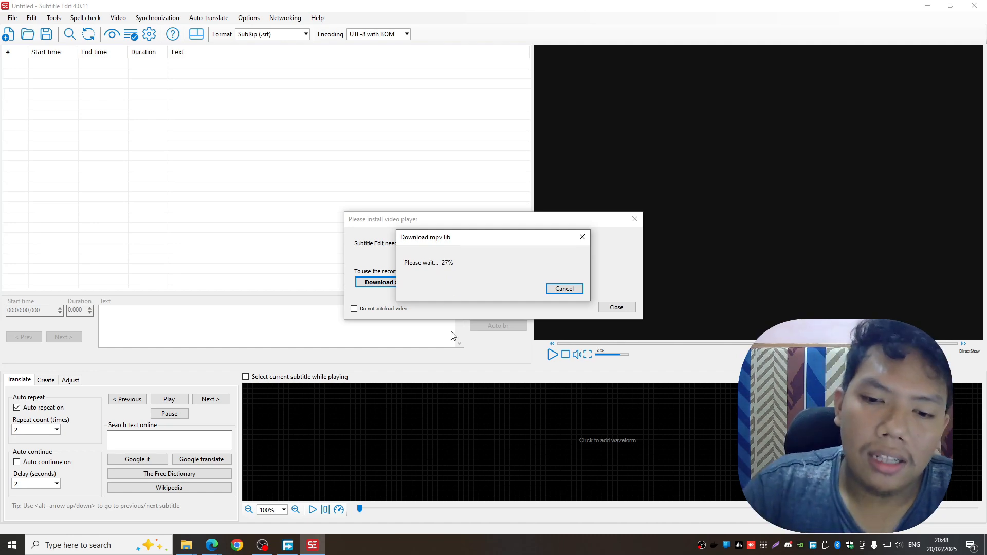
Step: Open Task Manager beside the mpv download dialog and sort the processes by network usage
right_click(524, 545)
click(568, 498)
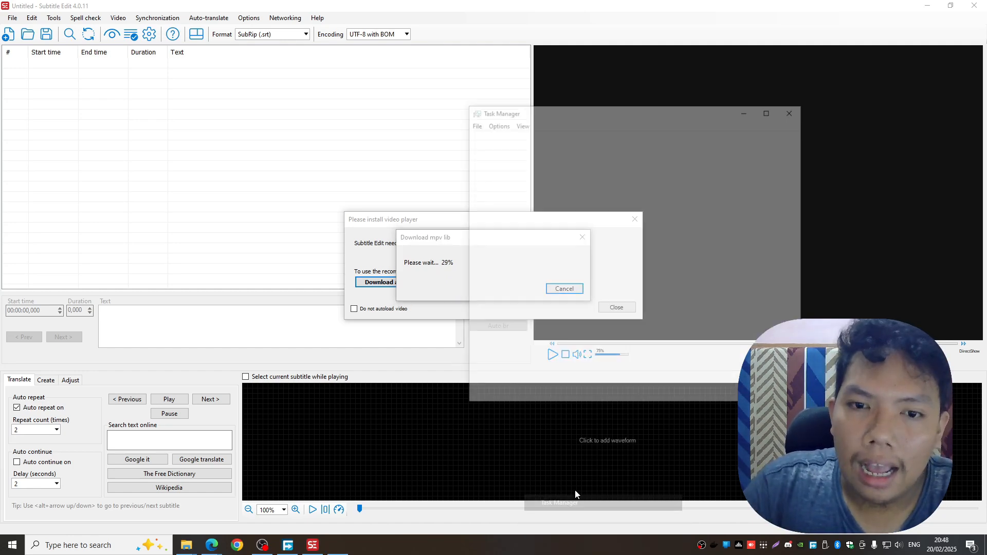
drag(565, 116, 643, 124)
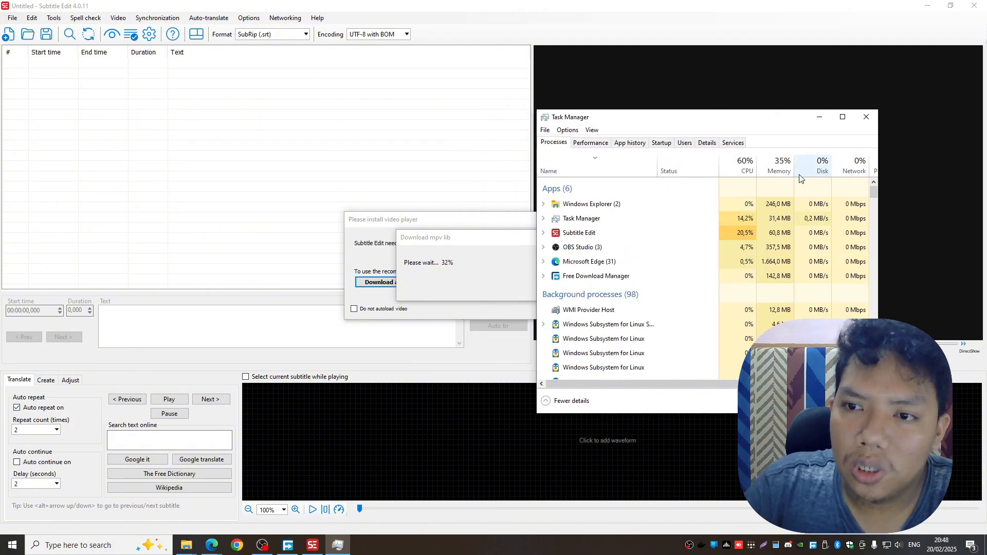
click(847, 174)
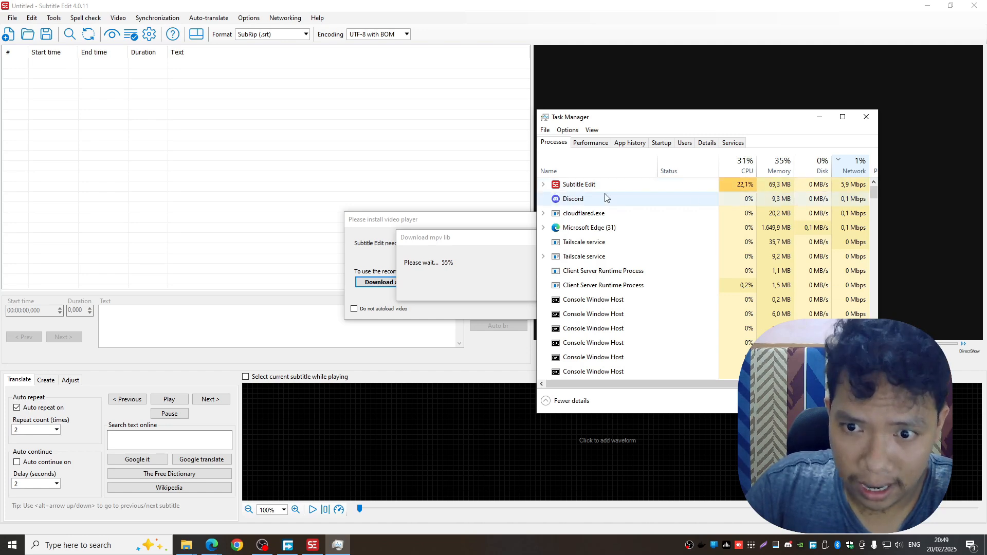
Step: Check the mpv download's progress in Subtitle Edit, then return to Task Manager and open its performance view
click(431, 241)
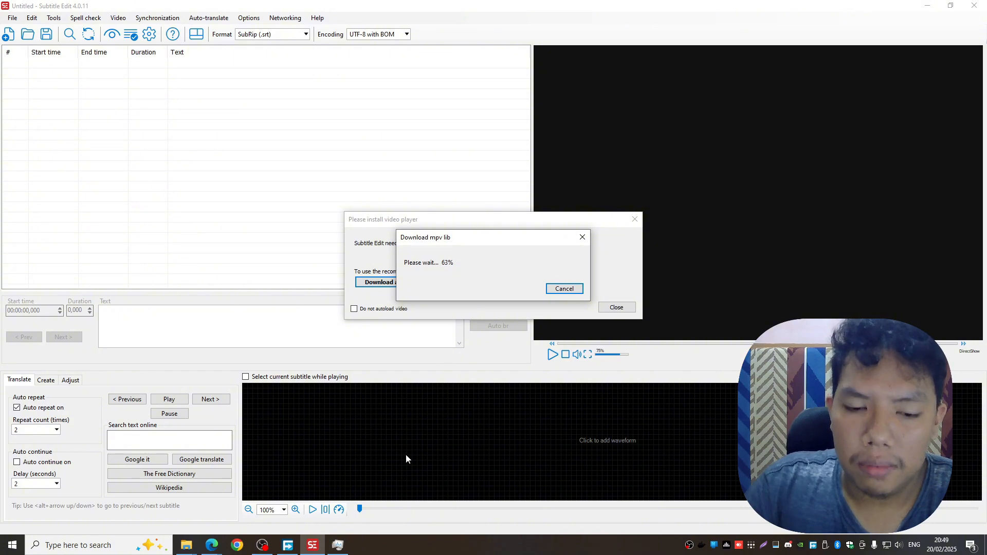
click(337, 545)
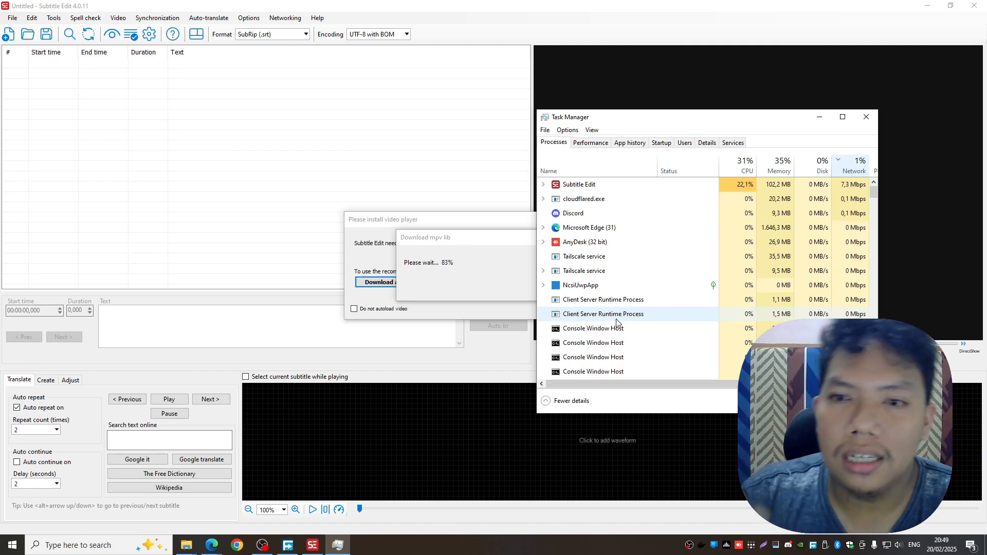
click(592, 131)
click(591, 145)
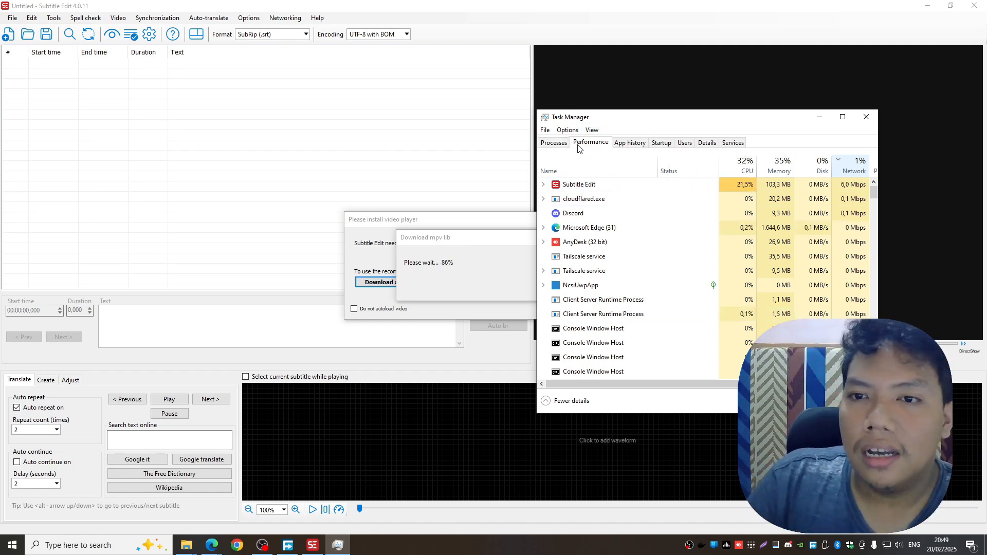
Step: Examine the CPU, memory and Disk 2 (C:) performance in Task Manager, return to the process list and close Task Manager
click(591, 146)
click(601, 175)
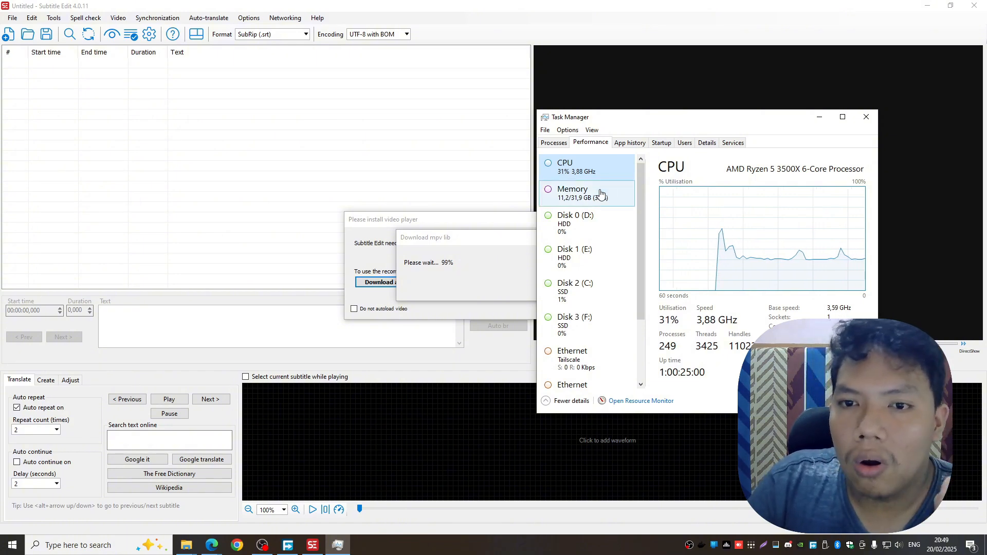
click(596, 198)
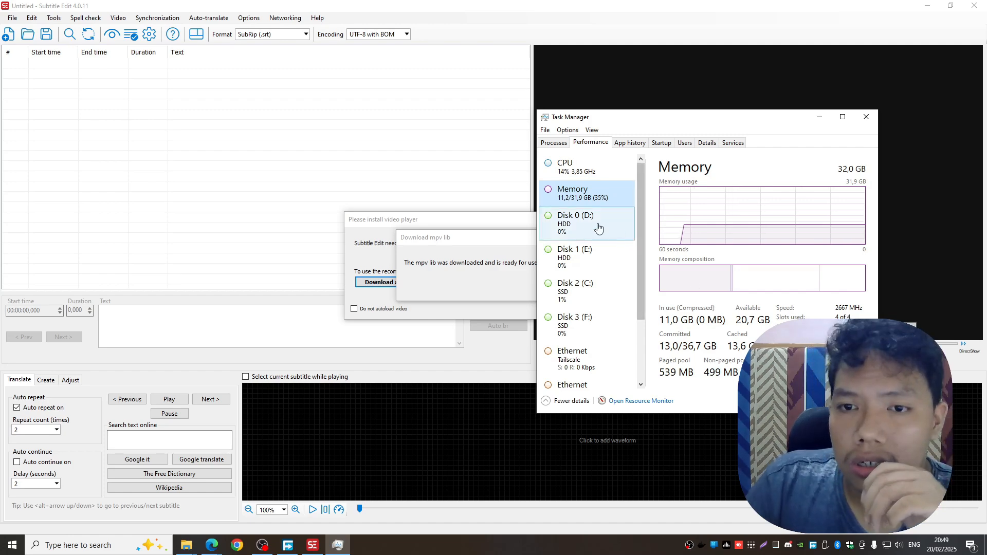
scroll(591, 267, down, 1)
scroll(588, 309, up, 1)
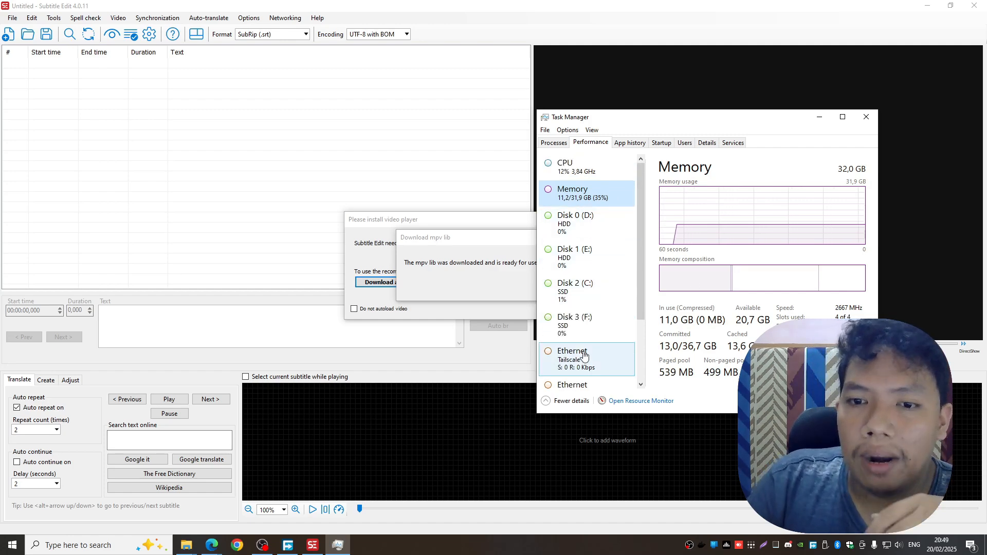
click(586, 302)
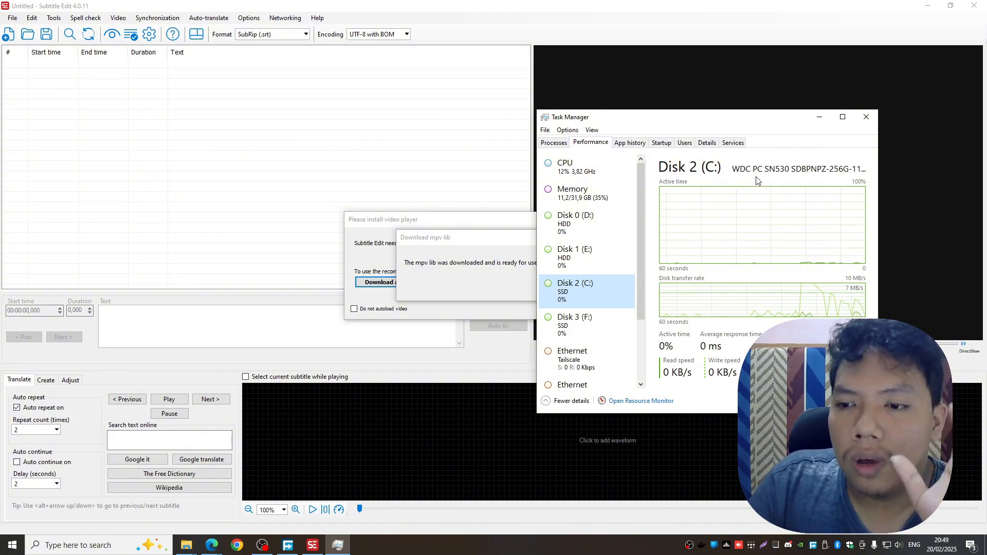
scroll(617, 315, down, 1)
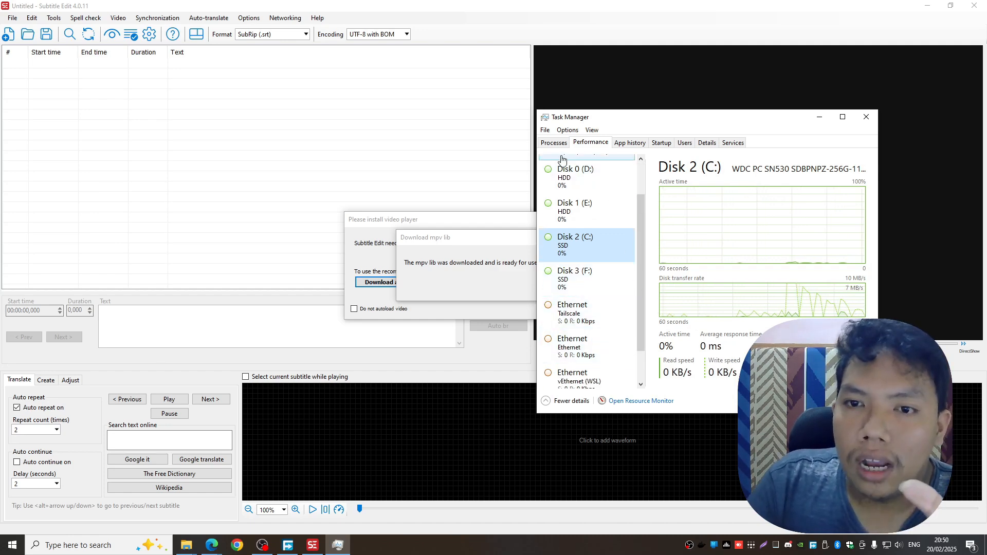
click(554, 142)
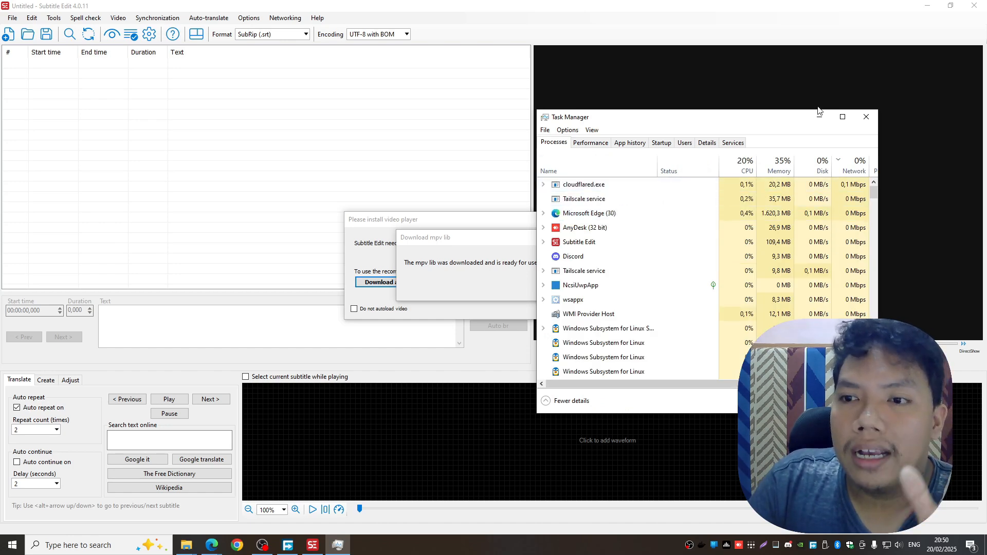
click(873, 119)
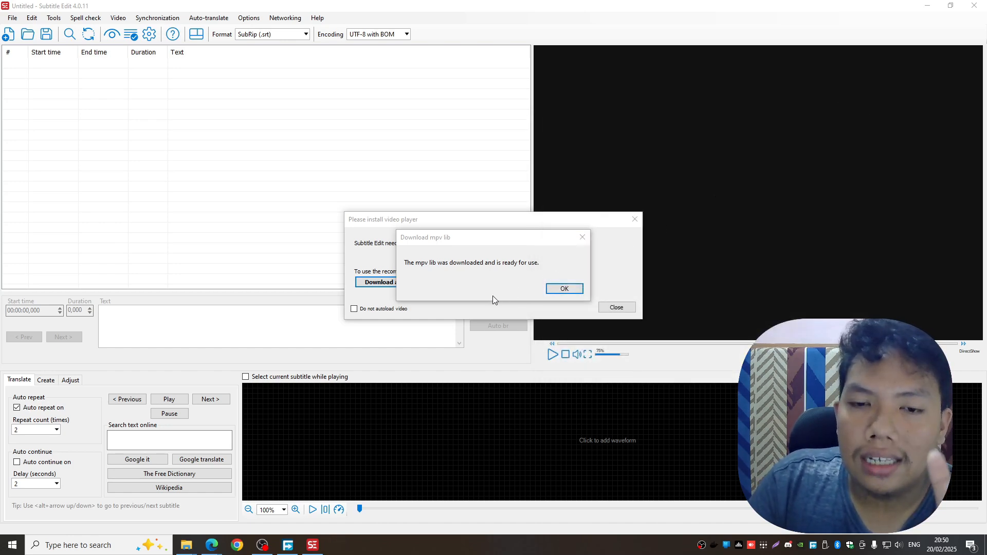
Step: Finish the mpv setup, generate the loaded video's audio waveform and briefly preview its playback
click(564, 289)
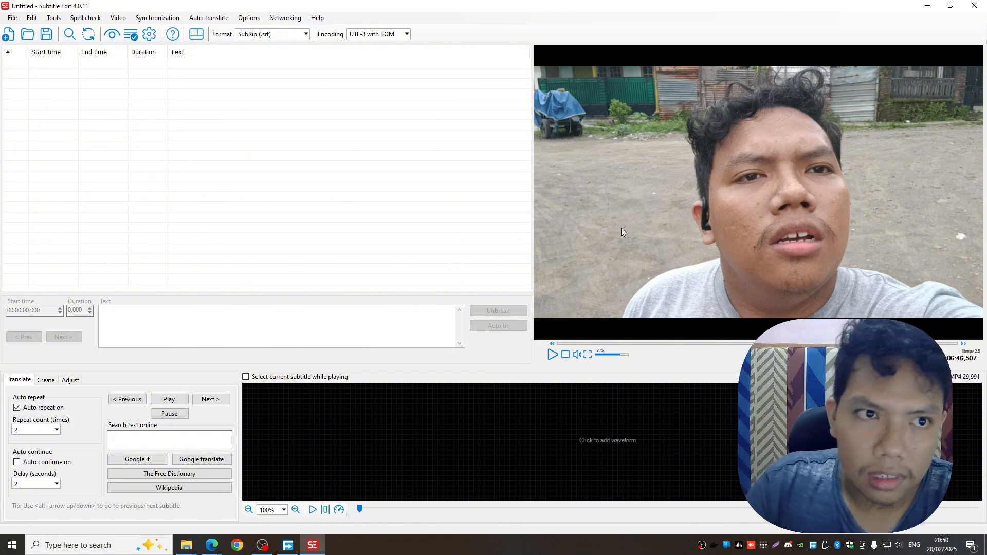
click(422, 463)
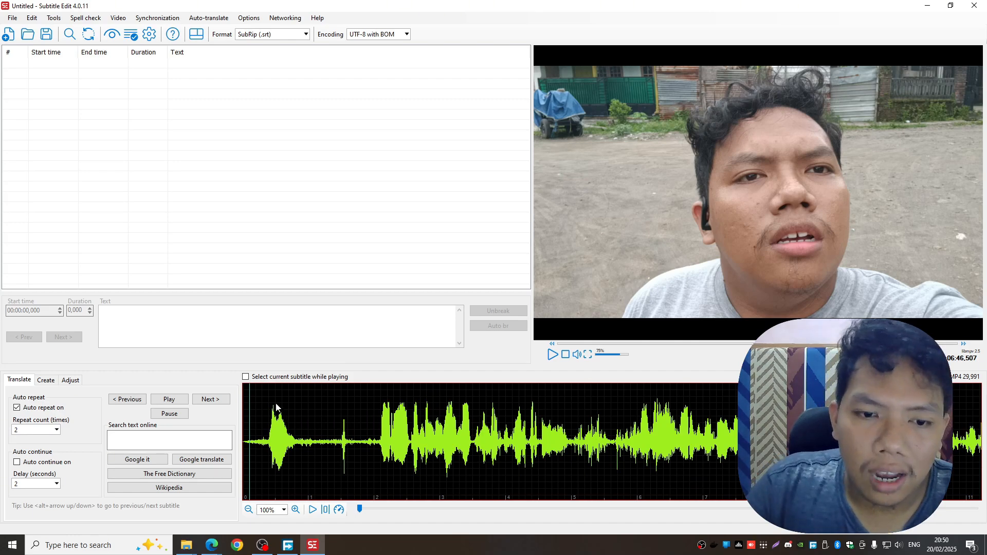
key(space)
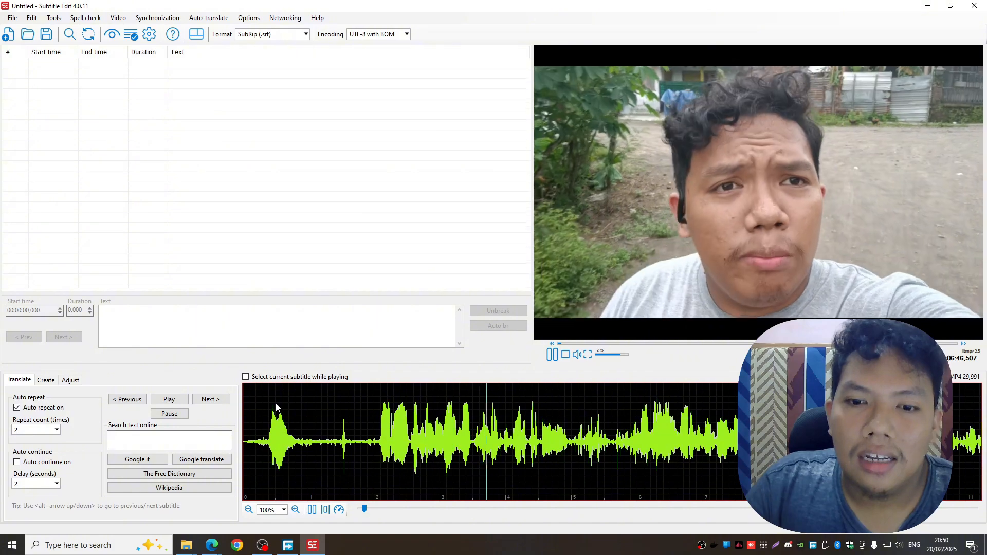
key(space)
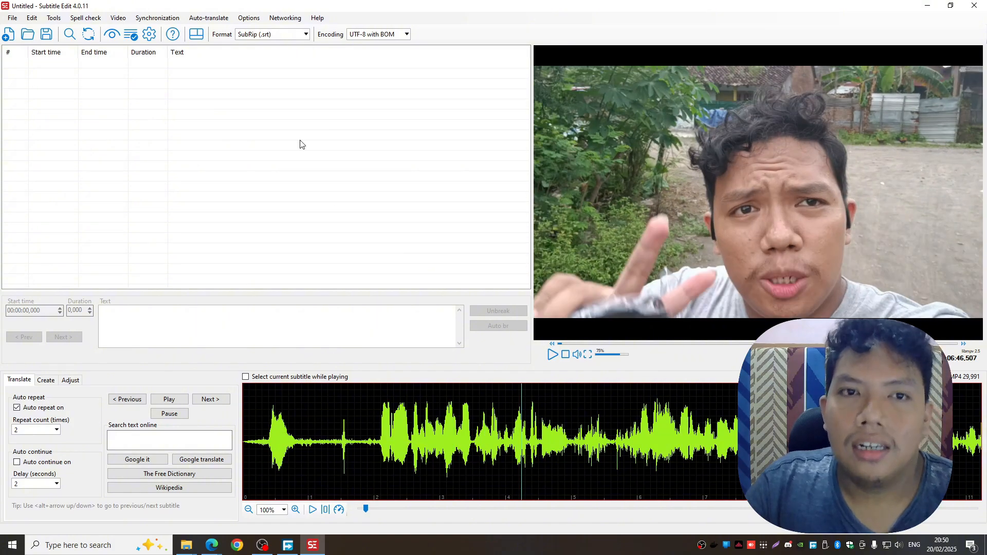
Step: Start Whisper audio-to-text for the loaded video
click(124, 23)
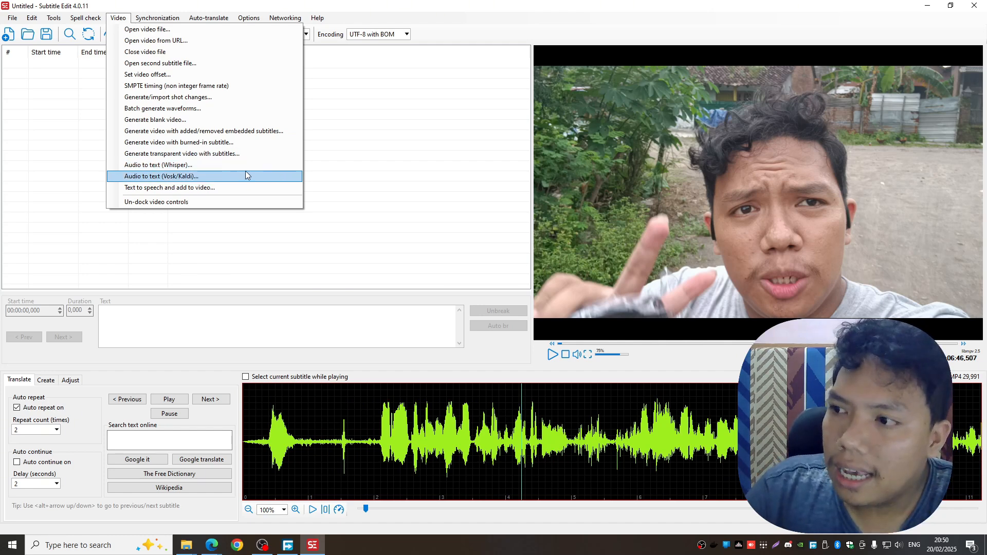
click(213, 165)
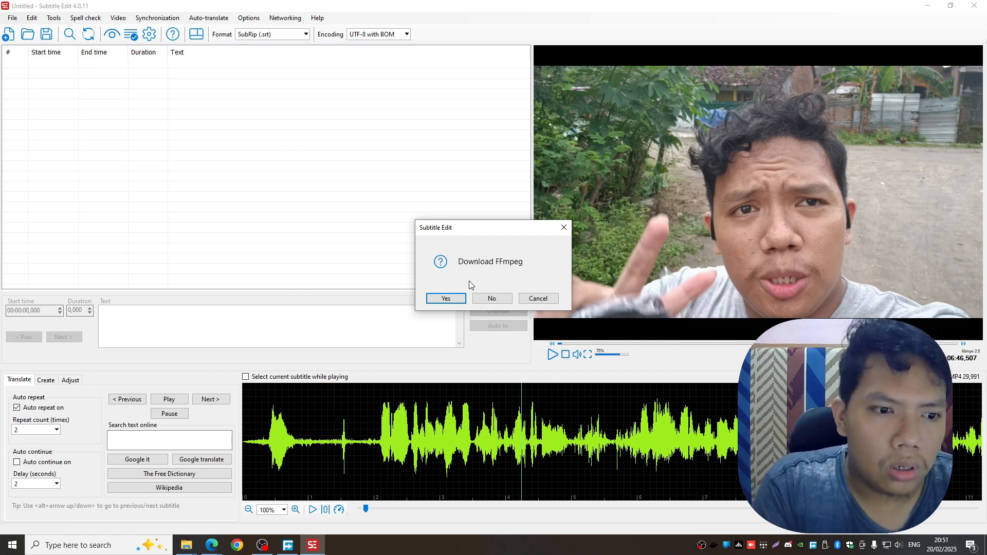
Step: Switch to Microsoft Edge, search the web for "ffmepg" on a new page, and return to Subtitle Edit
click(211, 544)
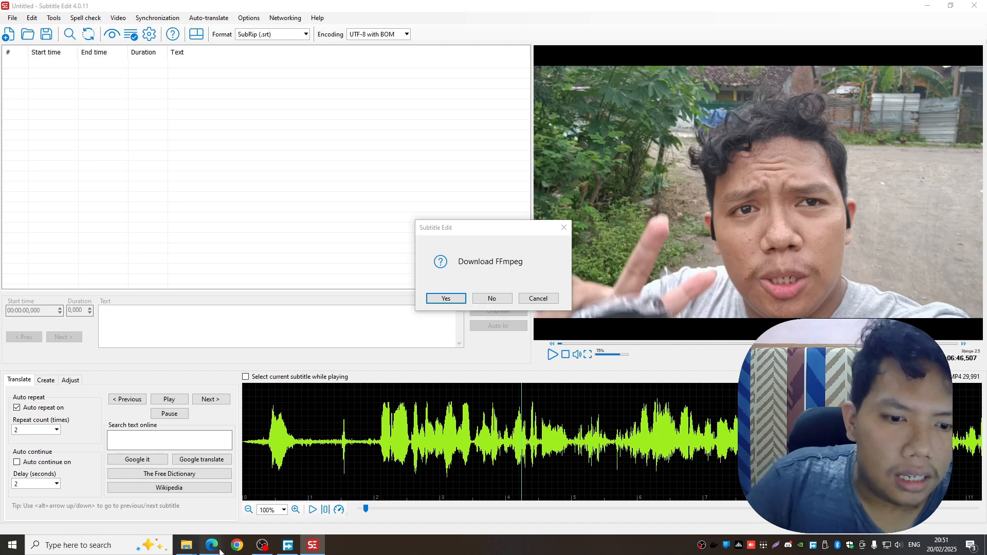
click(320, 499)
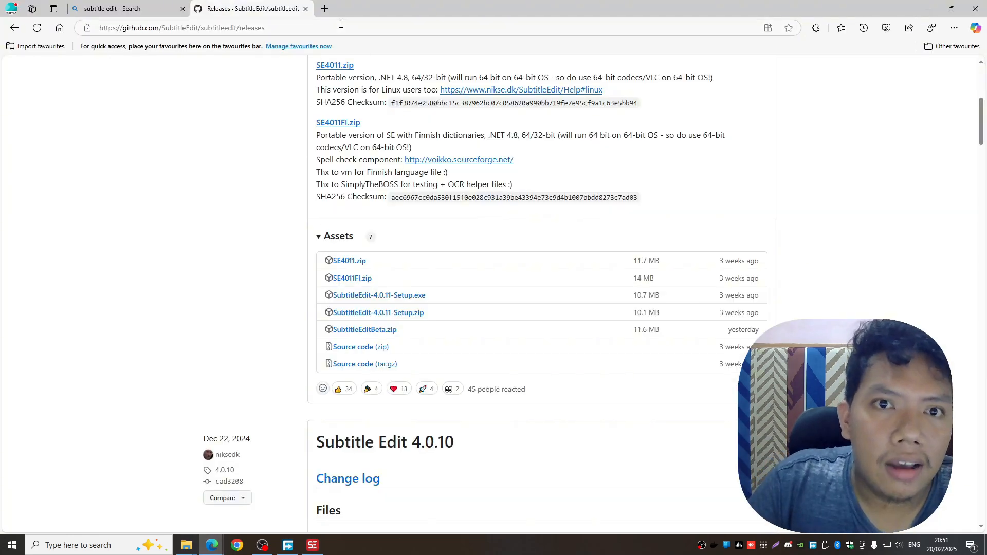
click(324, 14)
text(ff)
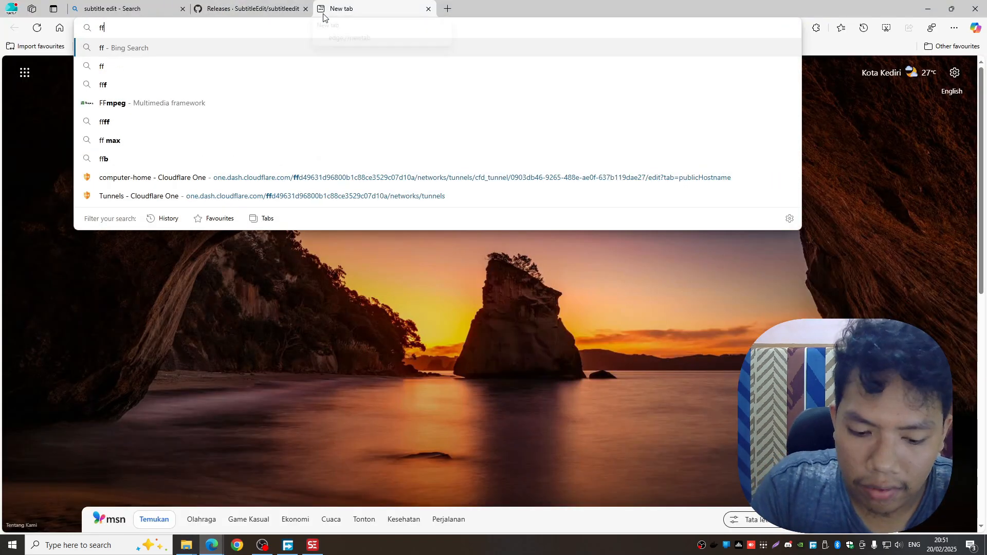
text(mepg)
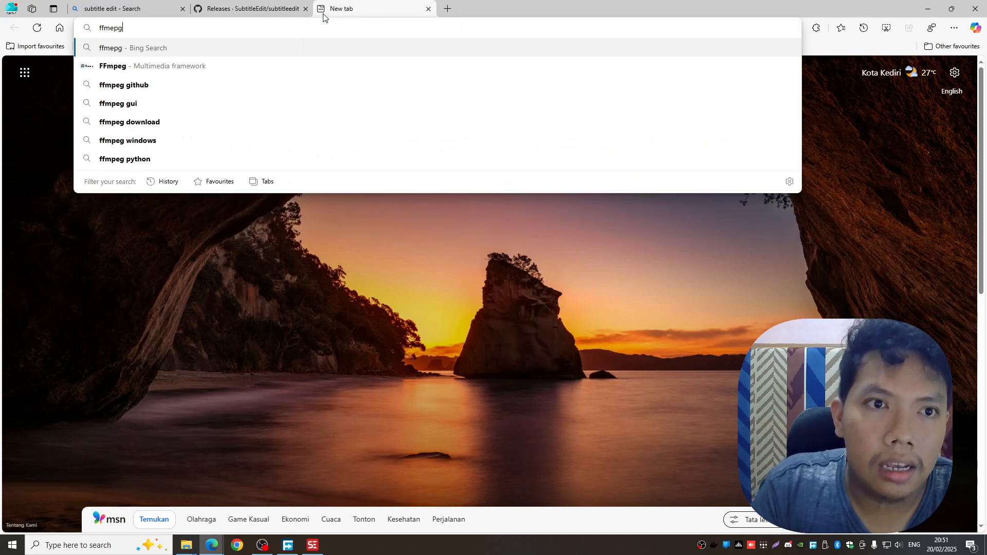
key(Return)
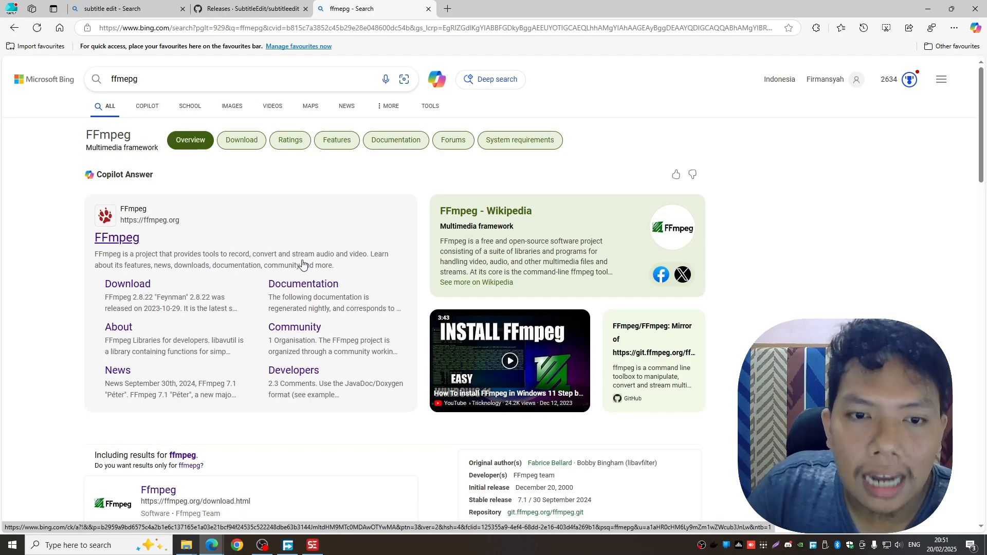
click(259, 8)
click(933, 5)
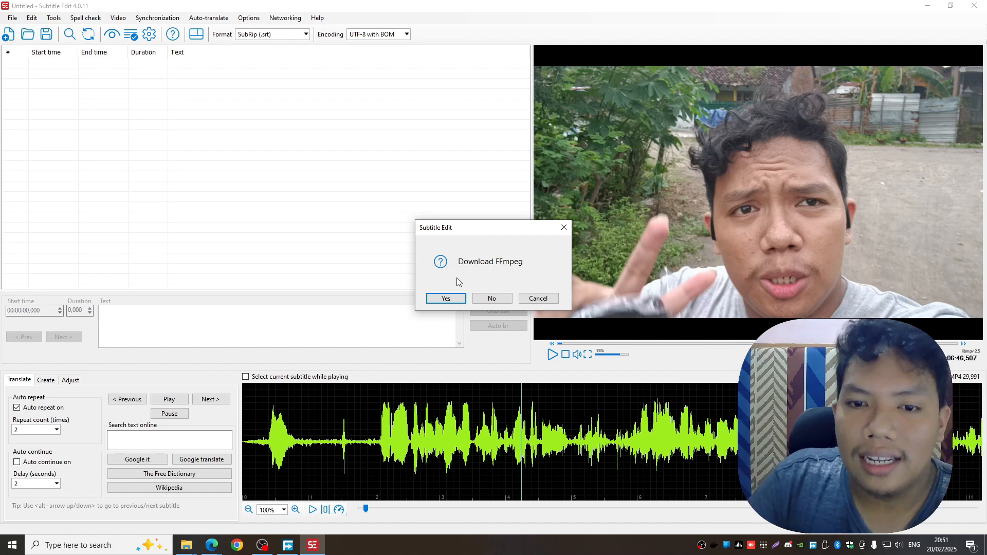
Step: Accept the FFmpeg download and then start downloading Purfview's Faster-Whisper-XXL engine
click(445, 298)
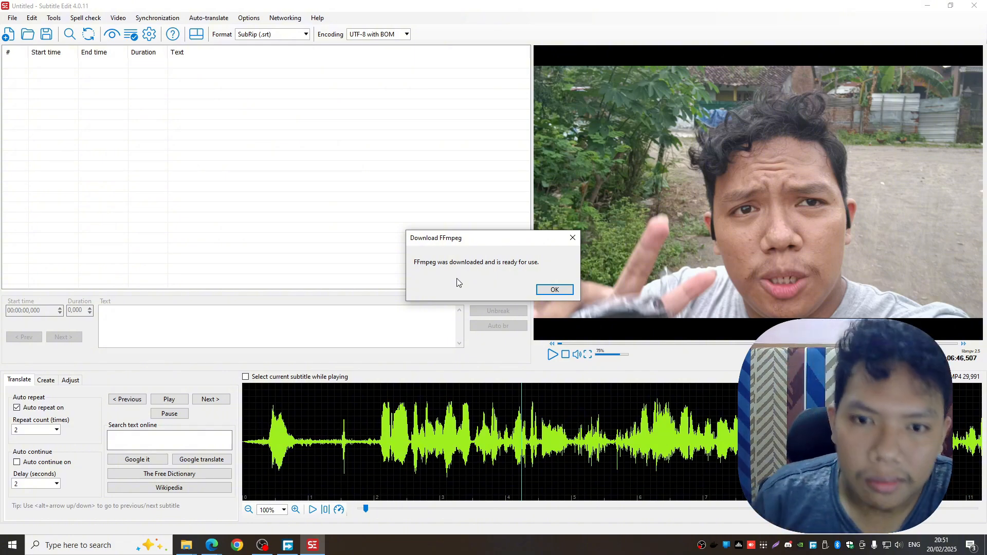
click(553, 289)
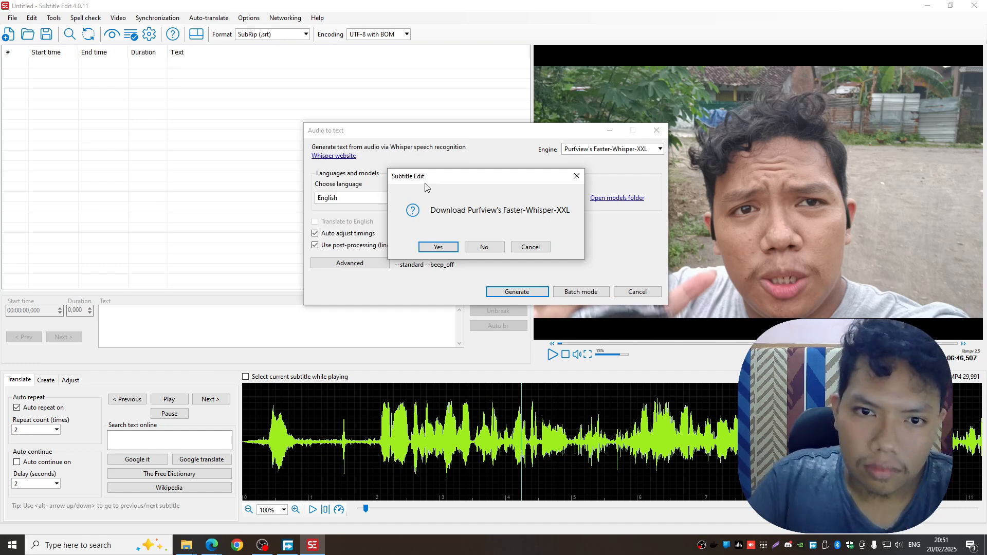
drag(435, 183, 647, 149)
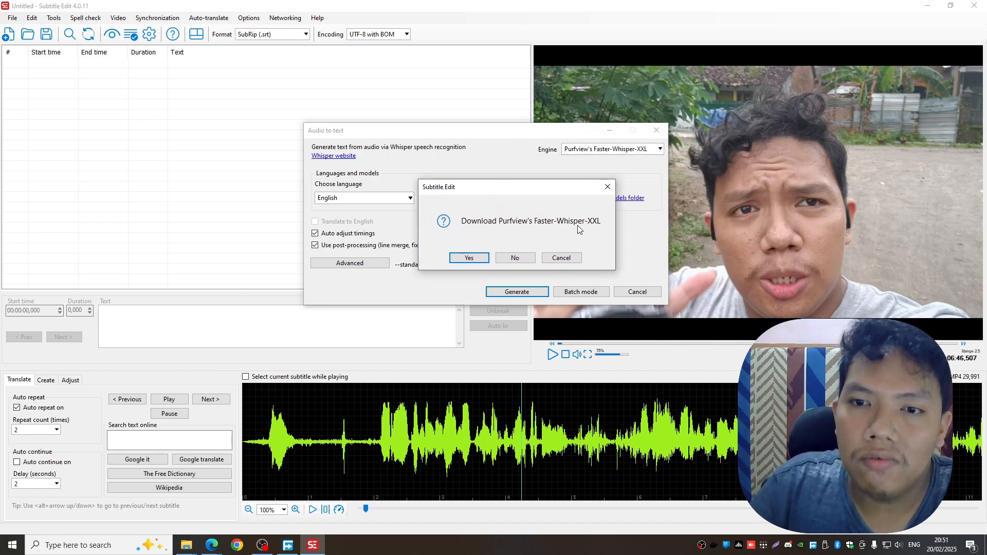
click(463, 260)
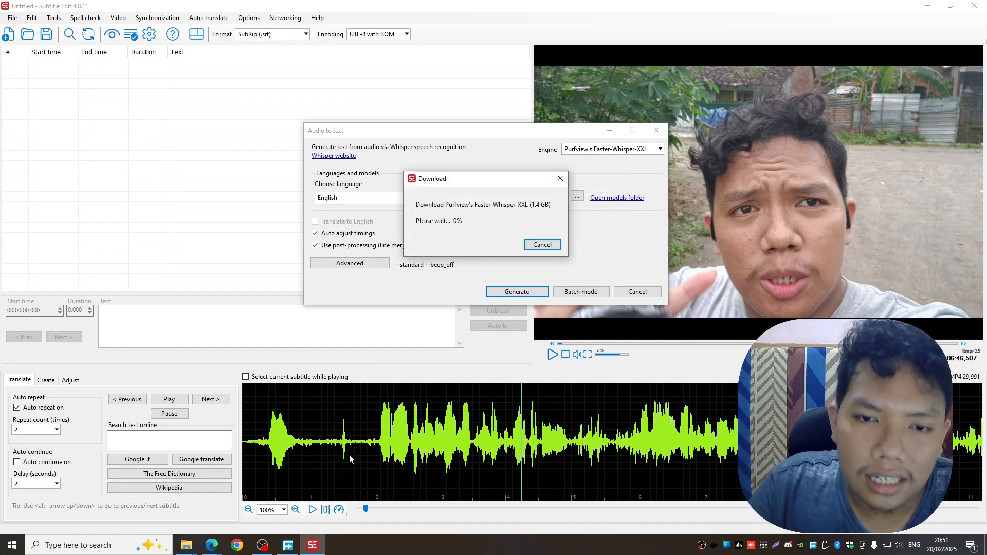
Step: Open Task Manager and place it beside the Faster-Whisper-XXL download dialog to monitor the processes
right_click(398, 546)
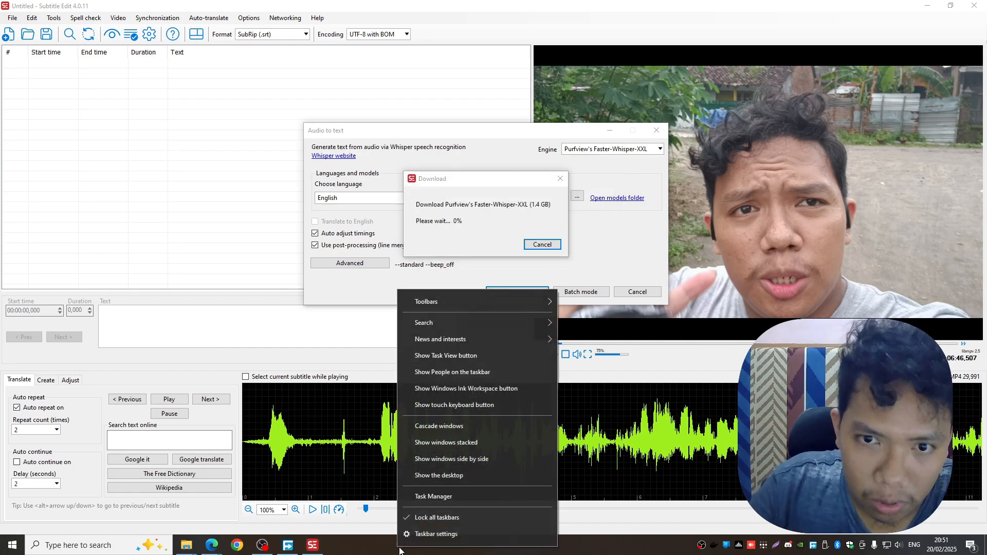
click(455, 497)
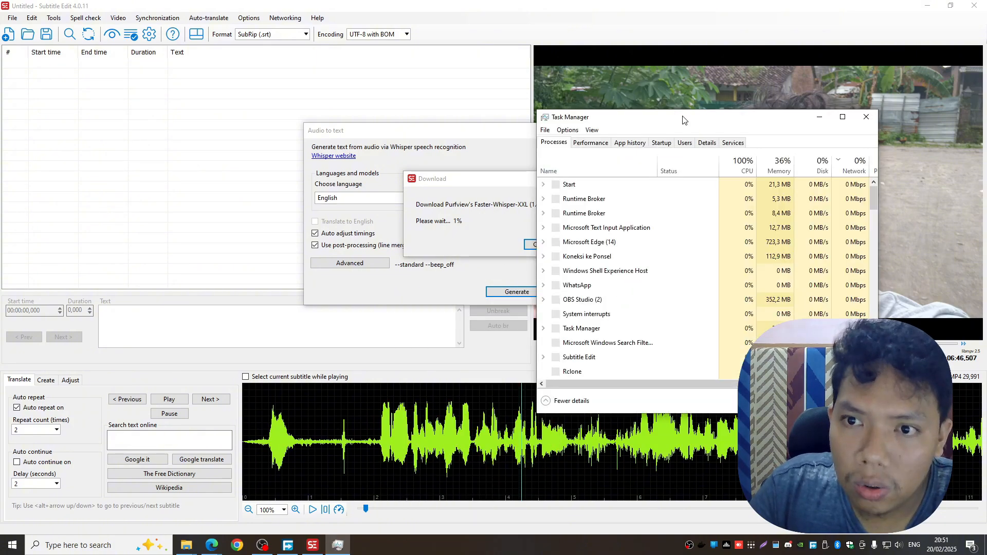
drag(683, 122, 727, 117)
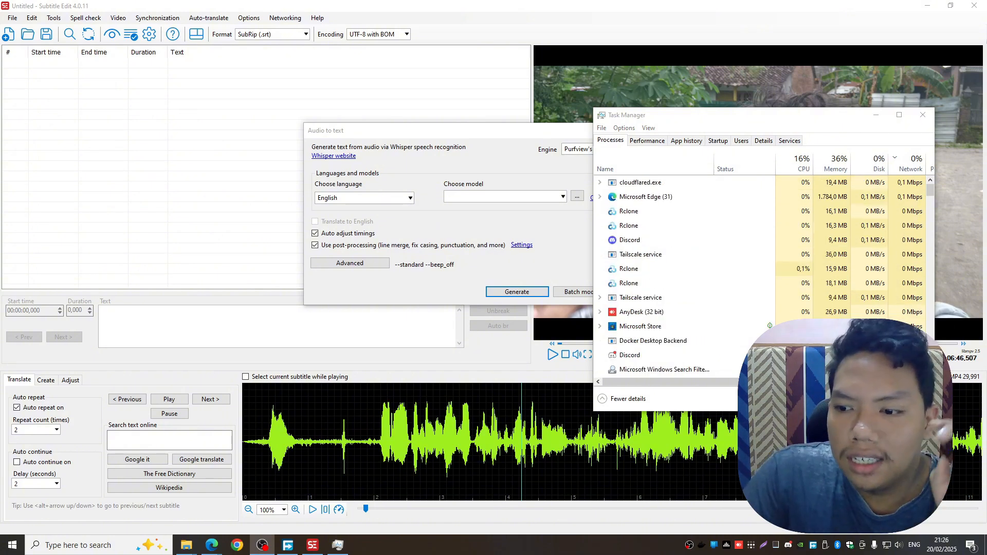
Step: Return to the Audio to text dialog and inspect its model and engine choices, keeping Purfview's Faster-Whisper-XXL
click(569, 242)
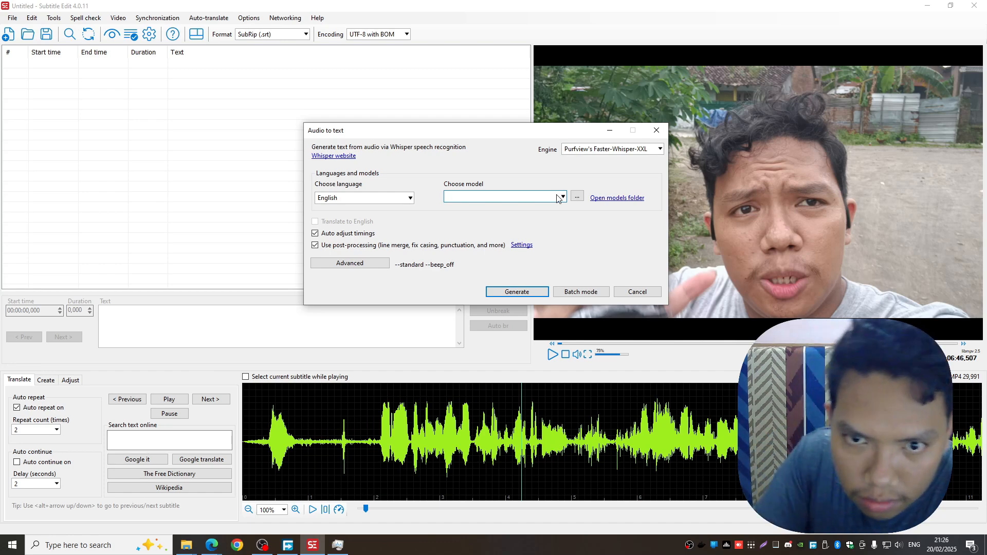
click(535, 198)
click(612, 146)
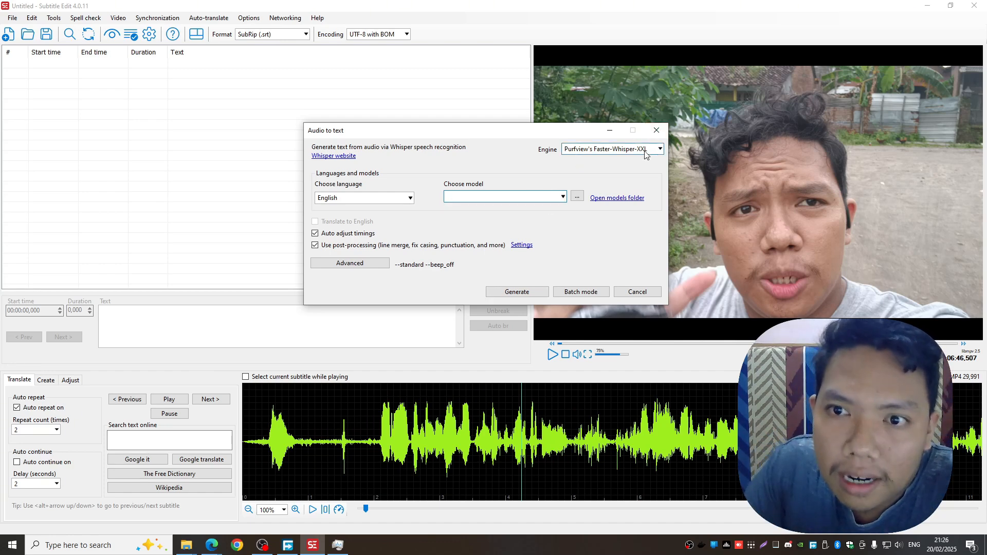
click(620, 149)
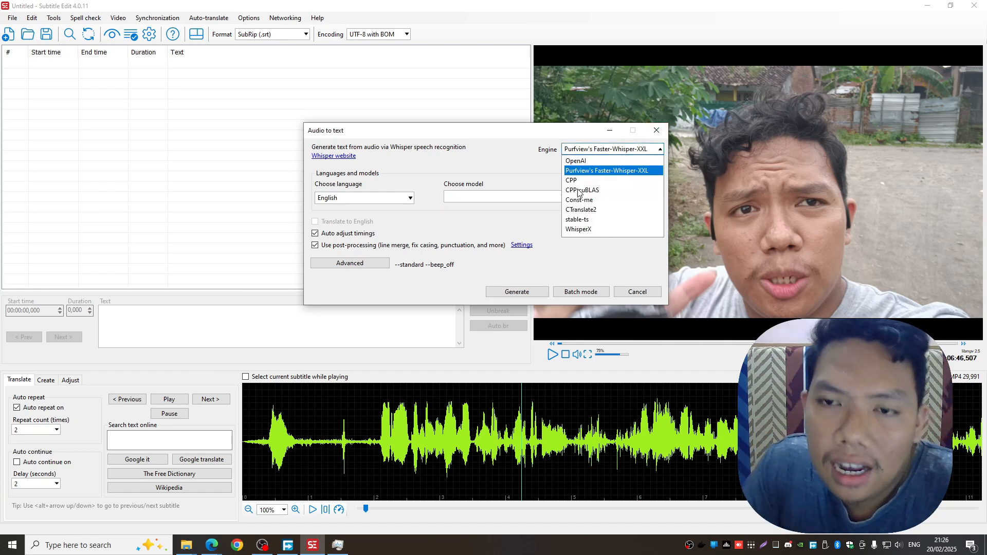
click(593, 170)
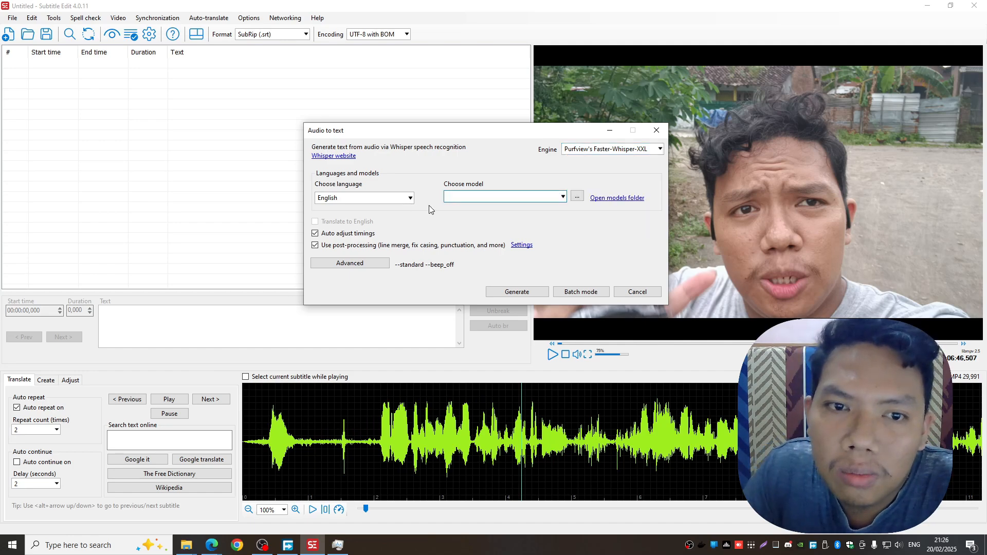
Step: Review the Whisper models offered for download, then close the model download dialog without downloading any
click(577, 198)
click(499, 208)
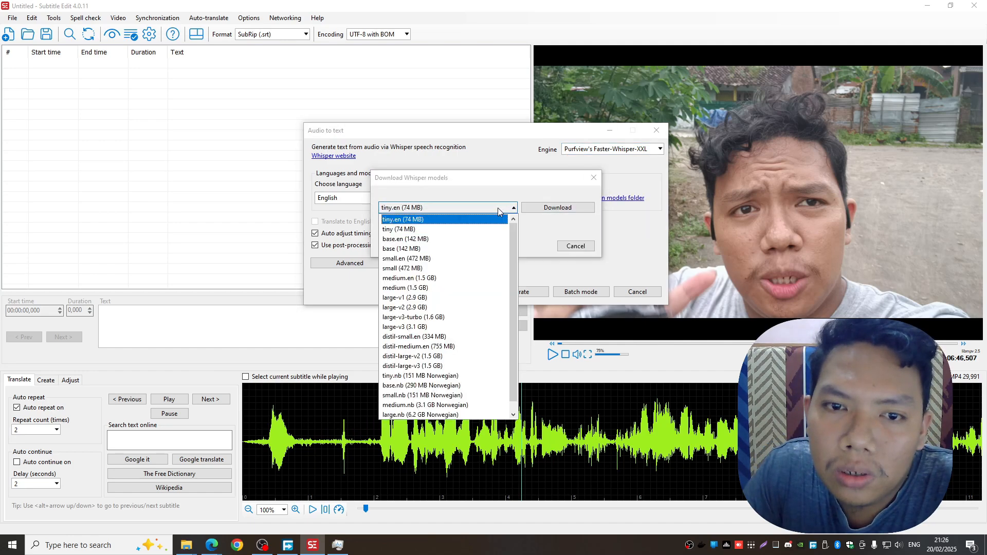
scroll(486, 303, down, 1)
scroll(488, 297, up, 1)
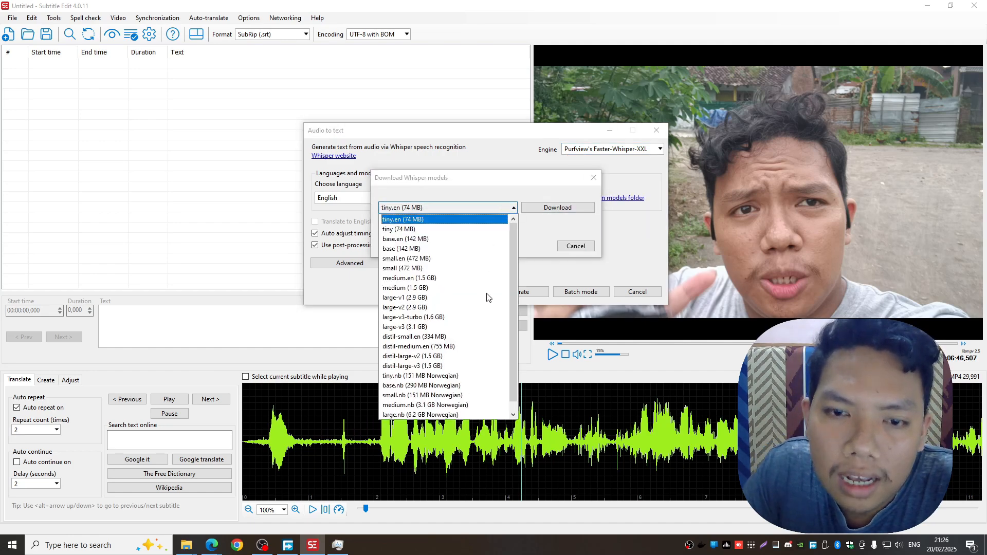
click(622, 154)
click(594, 177)
Step: Change the speech recognition engine to CPP cuBLAS and start downloading it
click(611, 152)
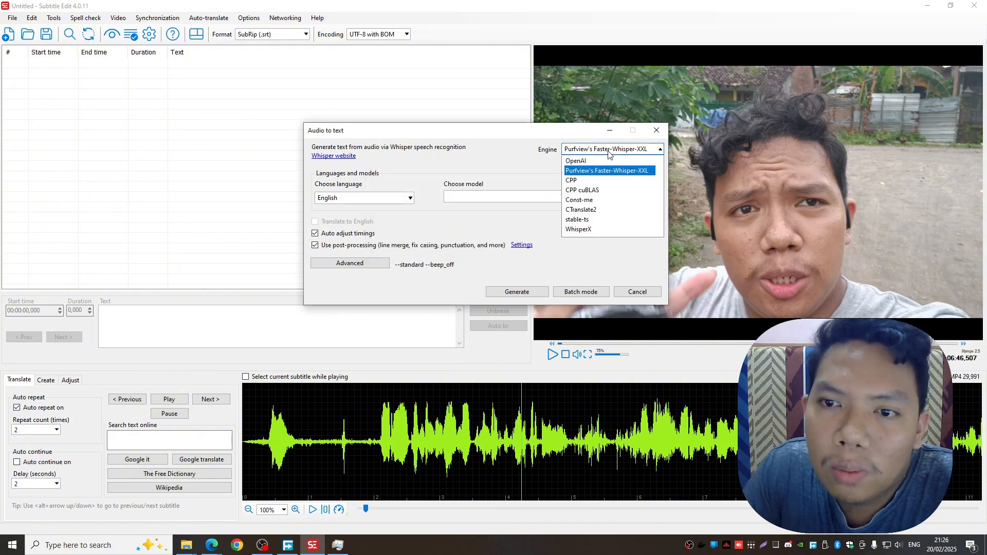
click(596, 191)
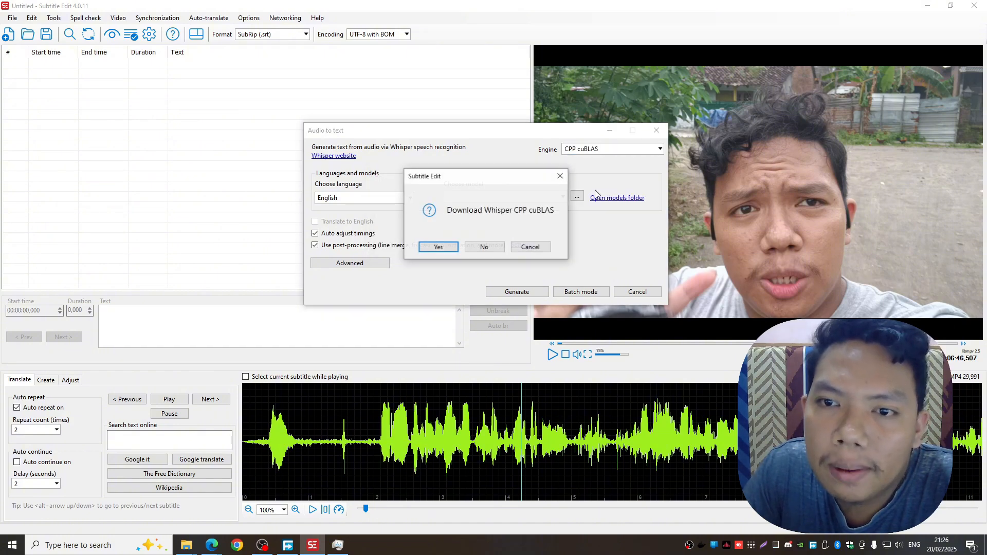
click(439, 247)
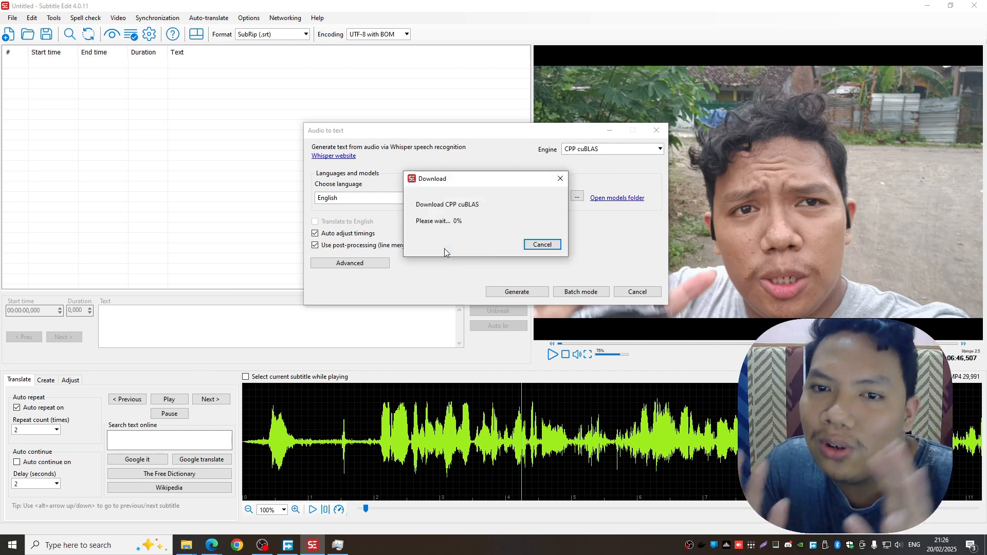
Step: Download the large-q5_0 (2.88 GB) Whisper model for the CPP cuBLAS engine, checking the download activity in Task Manager
click(337, 551)
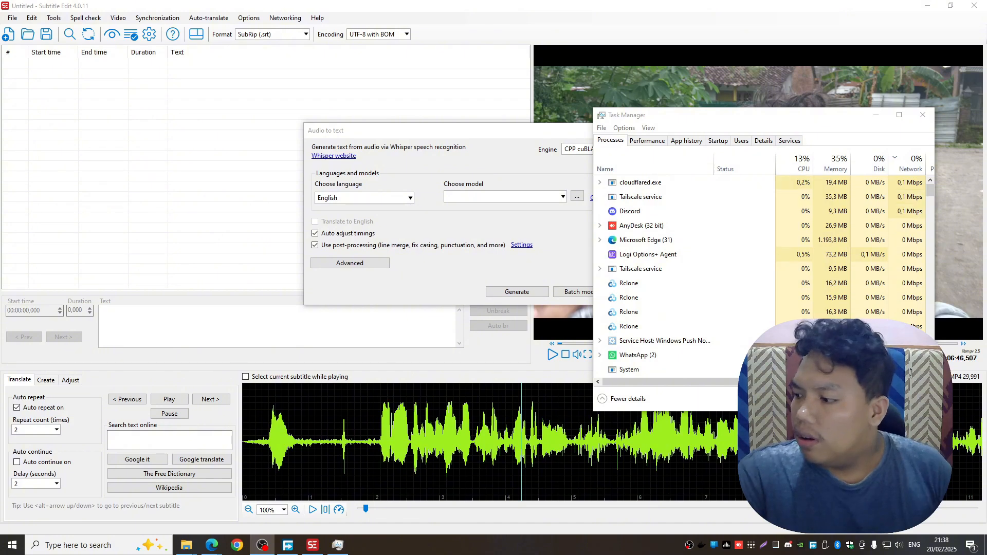
click(488, 174)
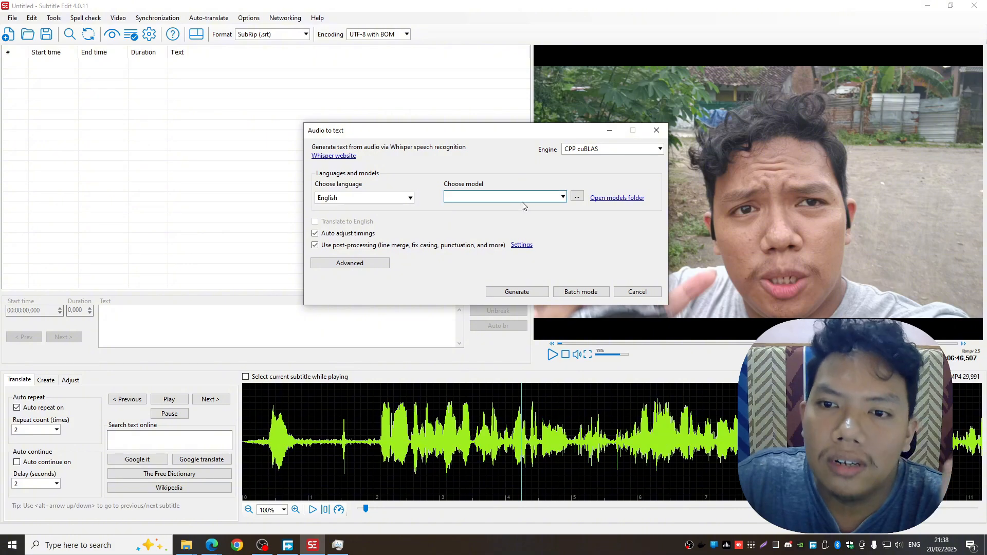
click(577, 196)
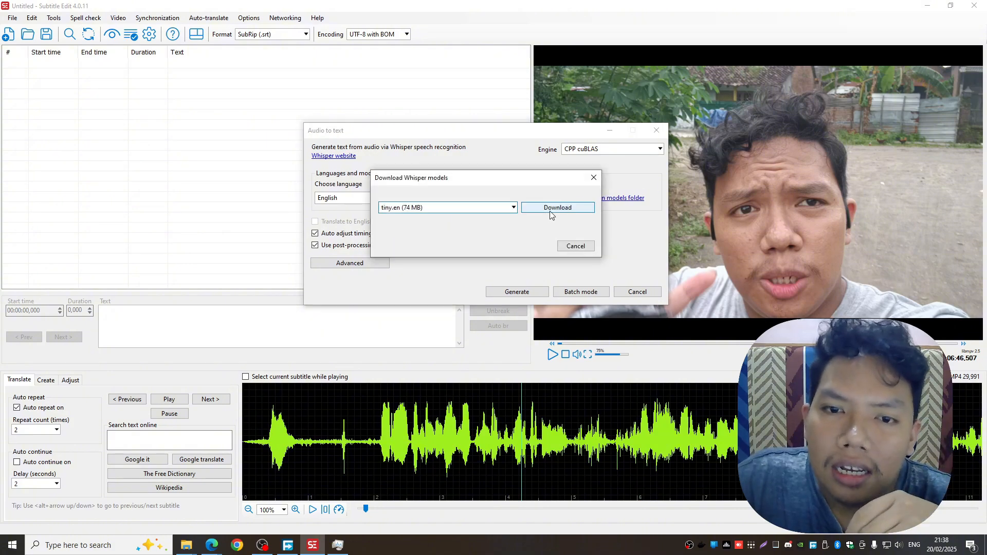
click(508, 208)
scroll(497, 265, down, 3)
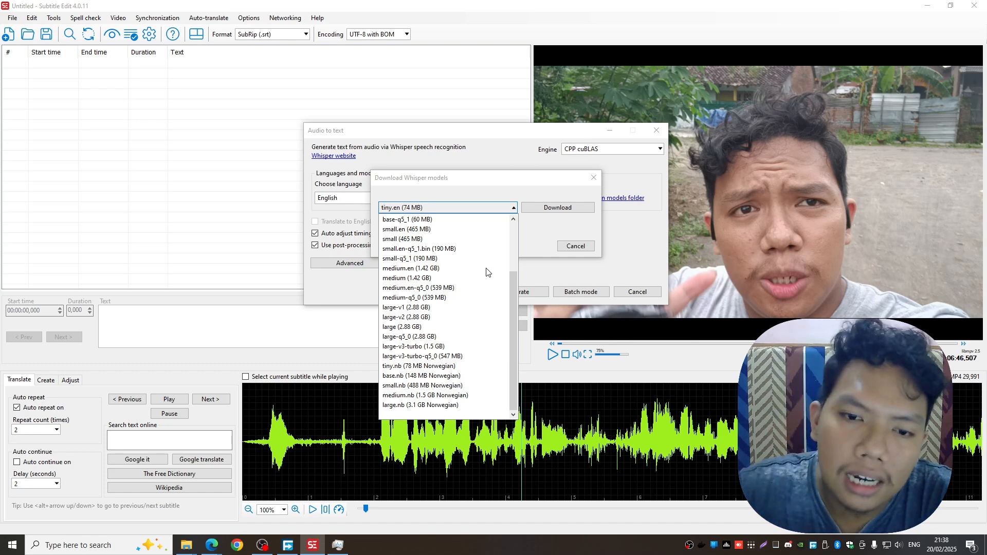
click(420, 337)
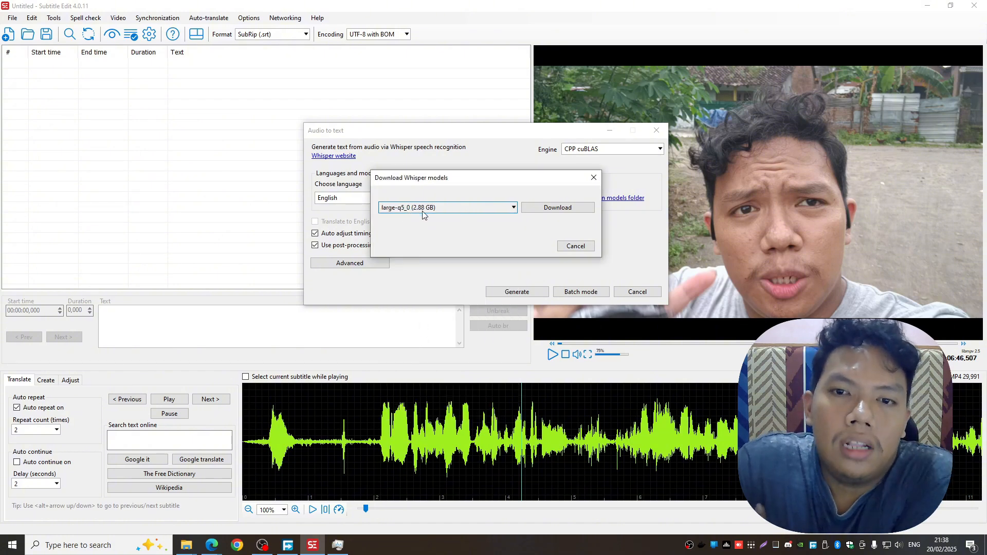
click(546, 208)
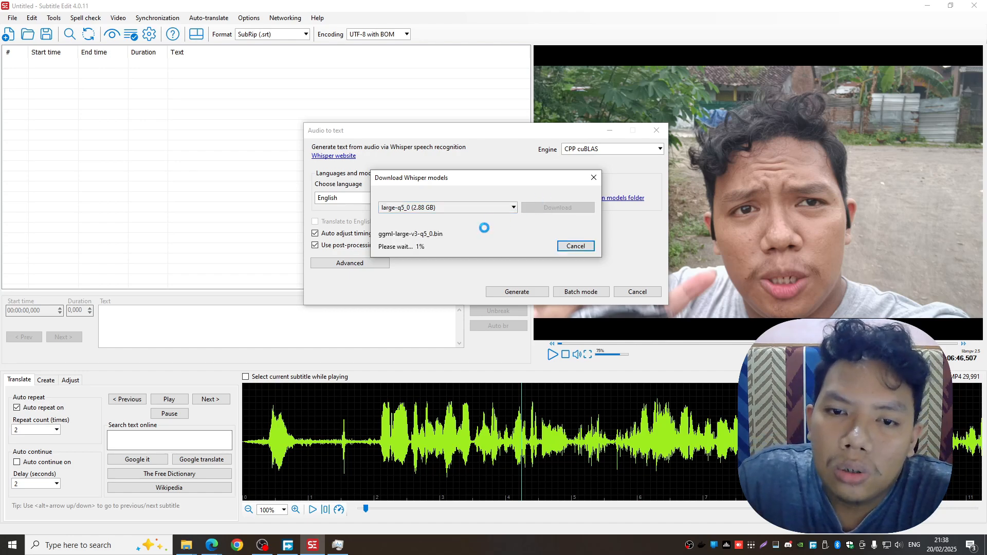
click(337, 545)
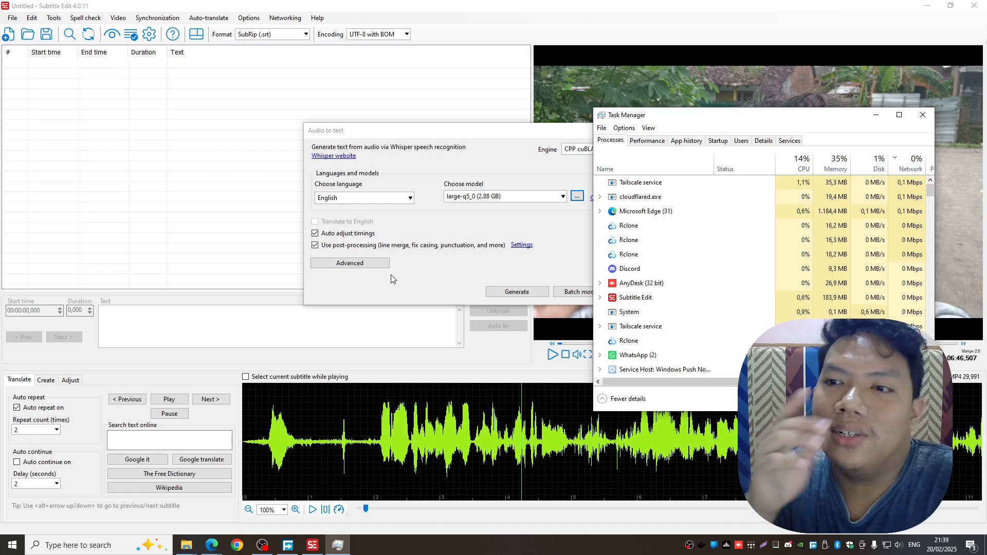
click(549, 224)
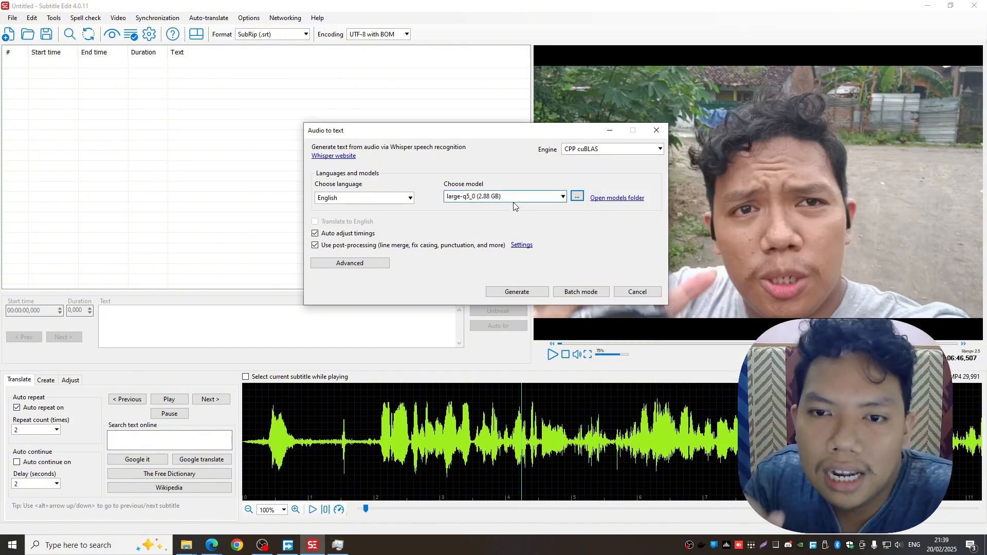
Step: Set the spoken language for the transcription to Indonesian
click(394, 198)
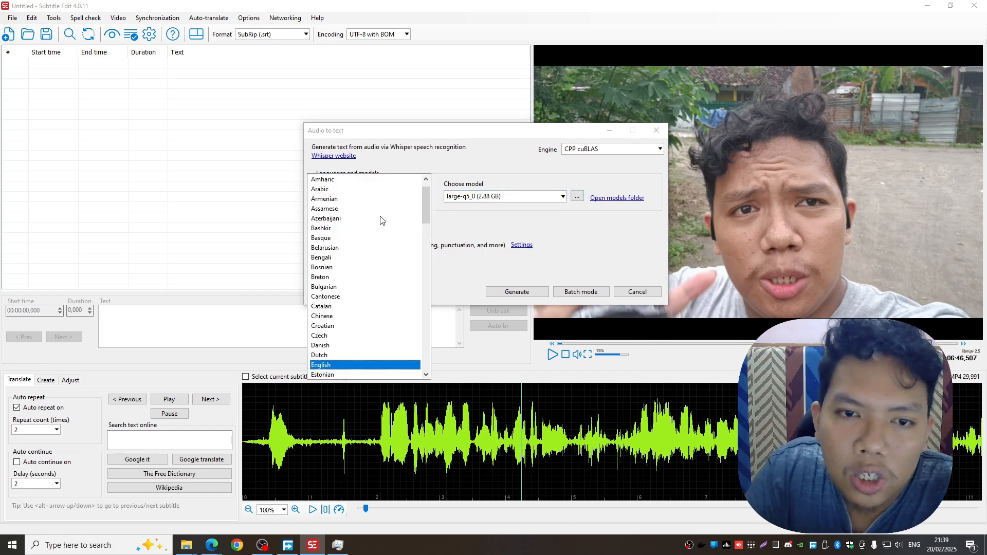
scroll(374, 250, down, 7)
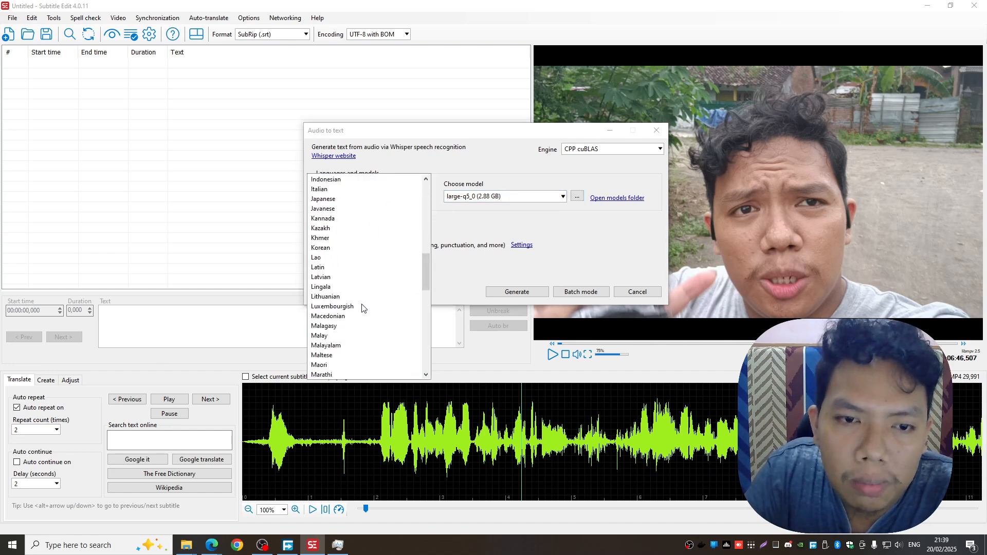
scroll(362, 307, up, 8)
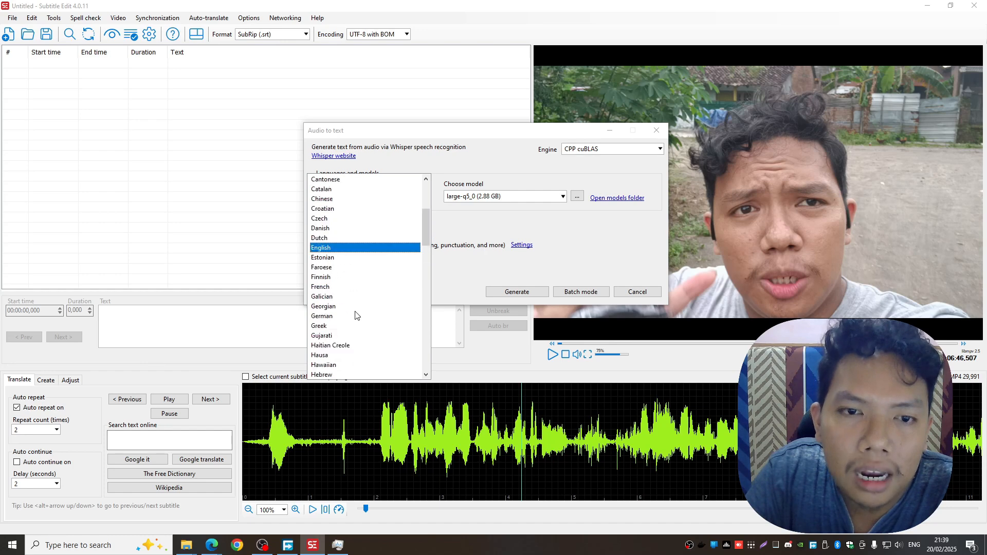
scroll(356, 315, down, 20)
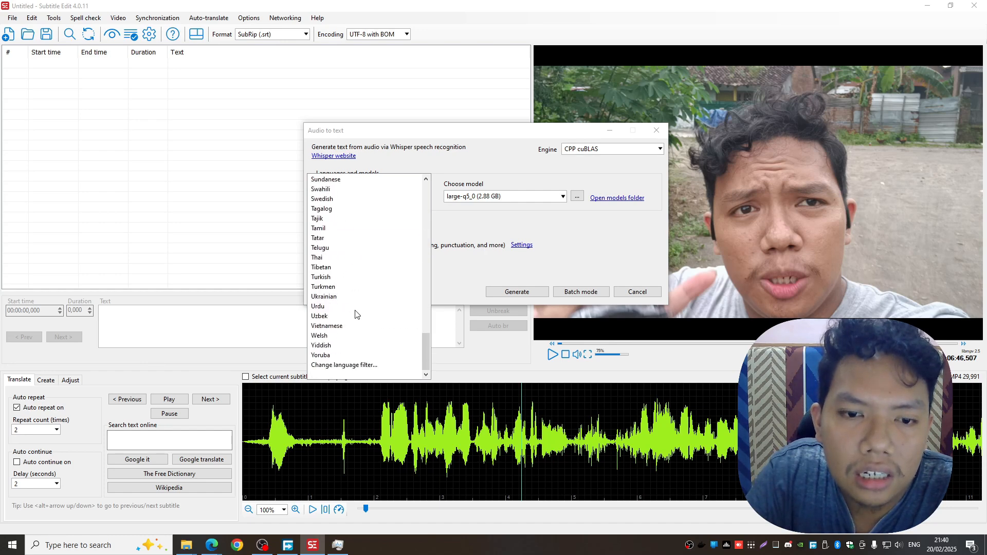
scroll(355, 314, up, 16)
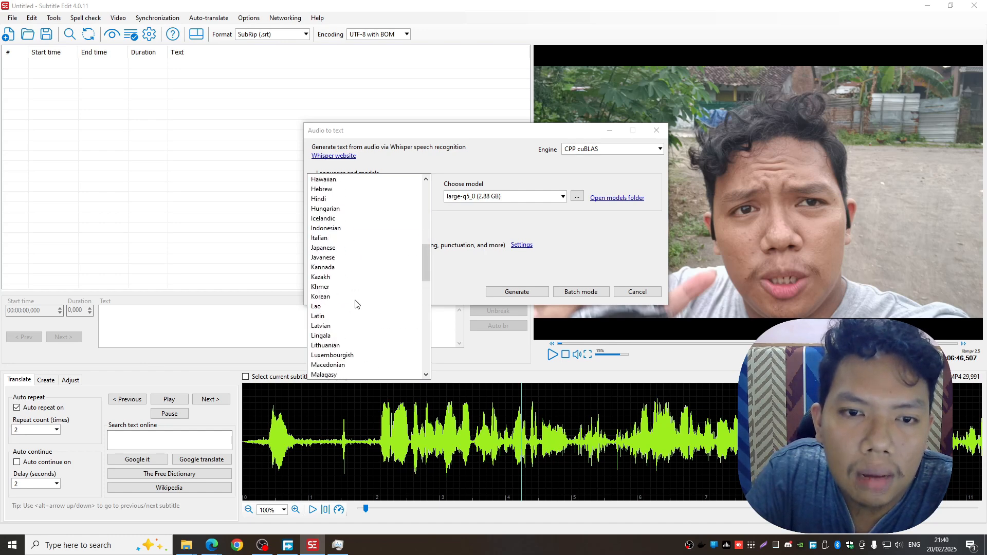
click(343, 228)
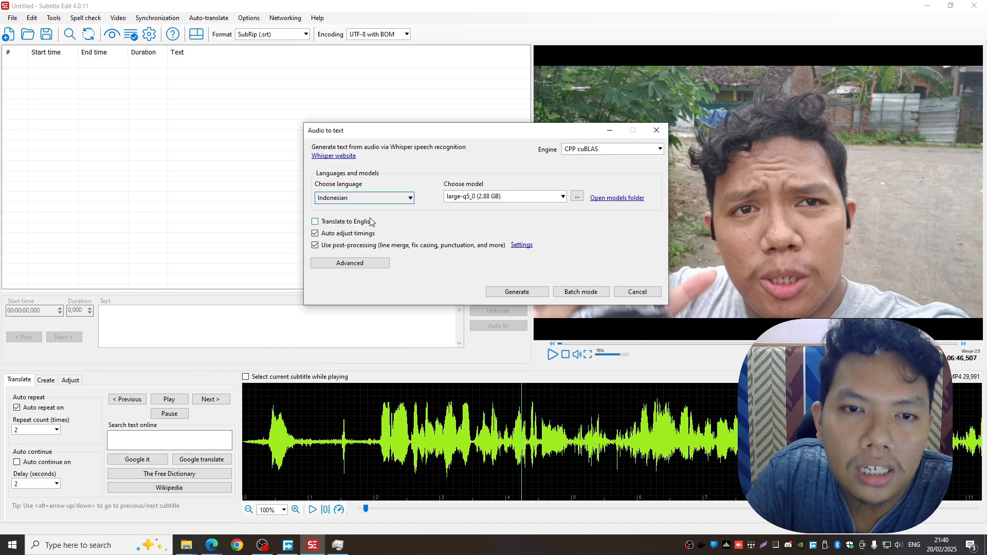
Step: Review the post-processing settings and the extra Whisper command line arguments, closing each dialog without making changes
click(522, 245)
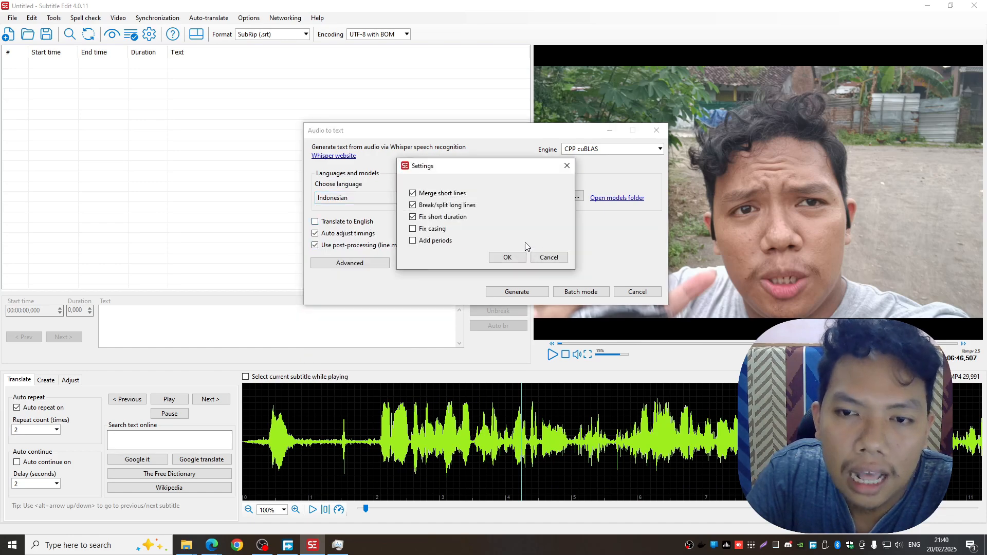
click(504, 257)
click(371, 261)
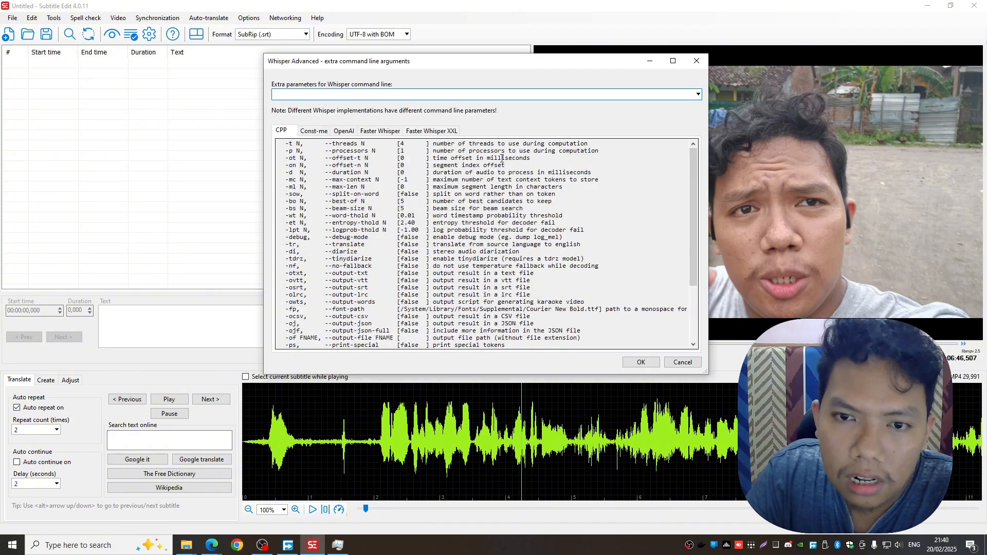
click(694, 62)
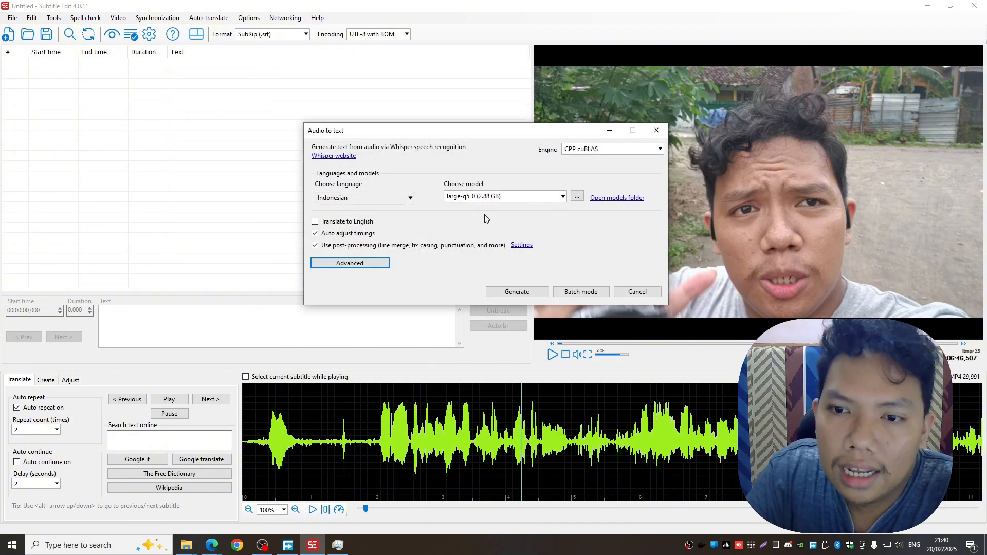
Step: Inspect the batch mode's input file list, then return to basic mode and start generating the subtitles
click(581, 292)
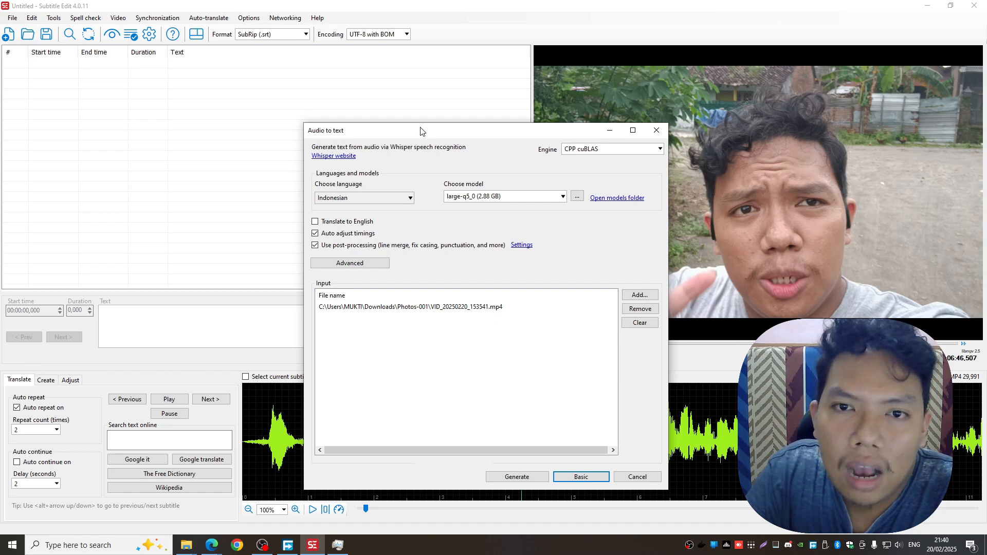
drag(421, 130, 413, 109)
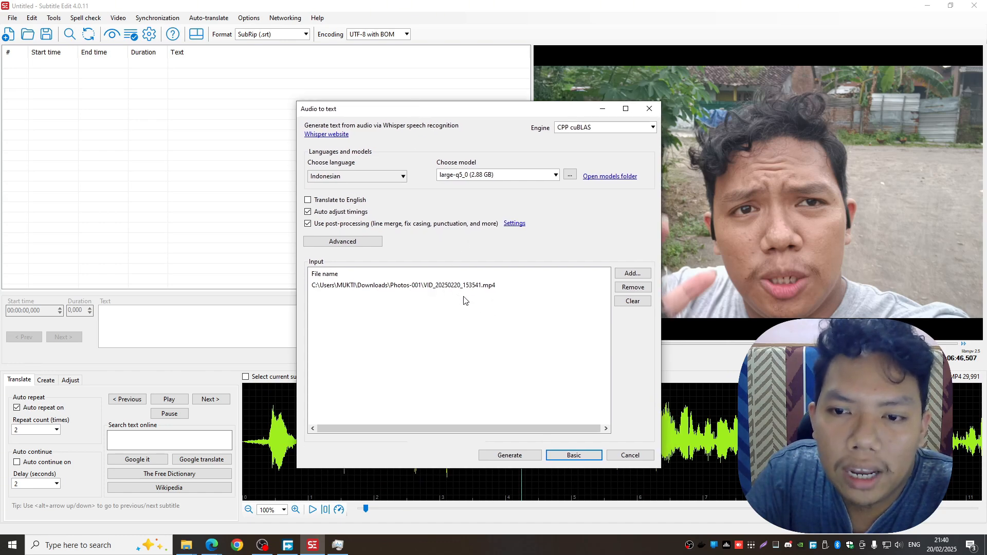
click(572, 455)
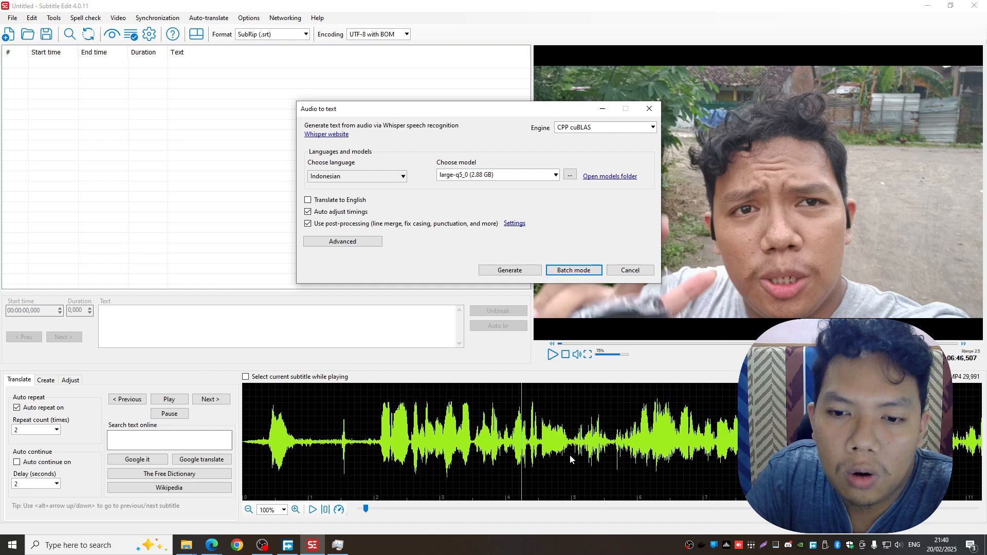
click(513, 270)
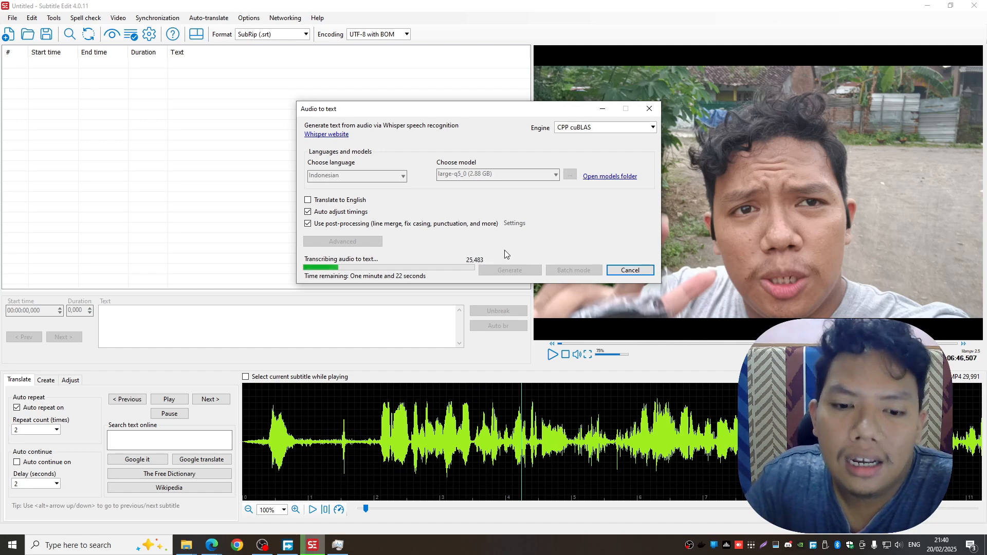
Step: Monitor the transcription's resource use in Task Manager, examining GPU 0 performance and the processes sorted by CPU load
click(338, 545)
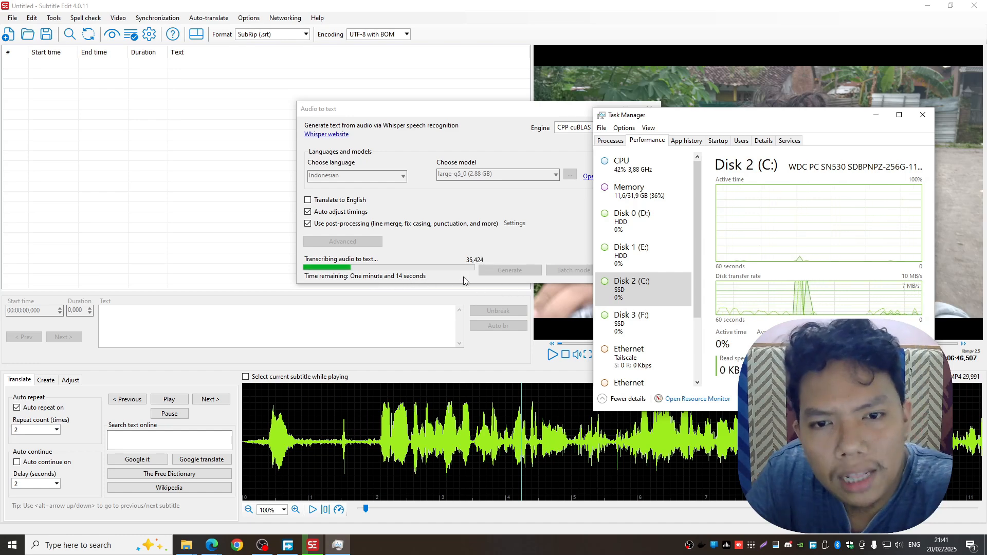
scroll(694, 308, down, 3)
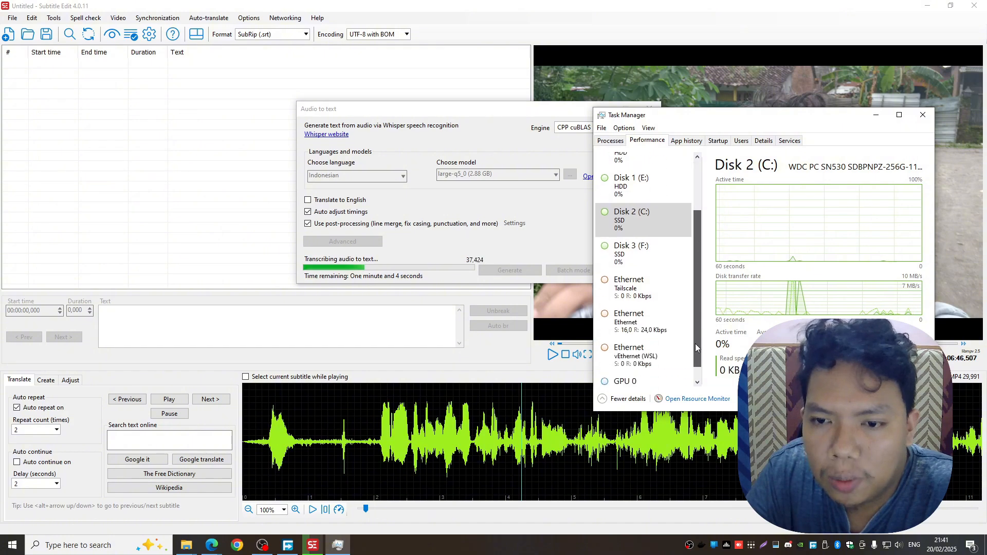
click(647, 366)
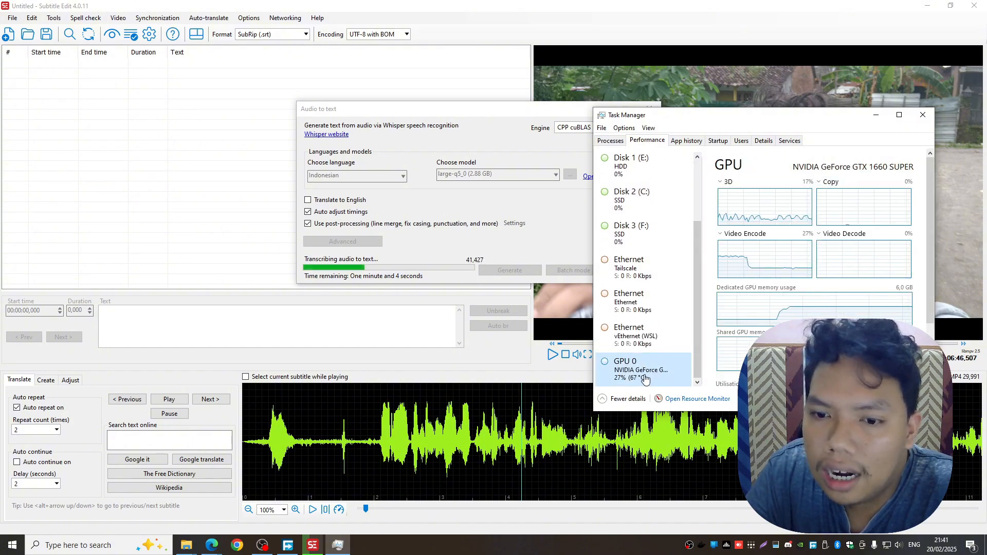
click(614, 144)
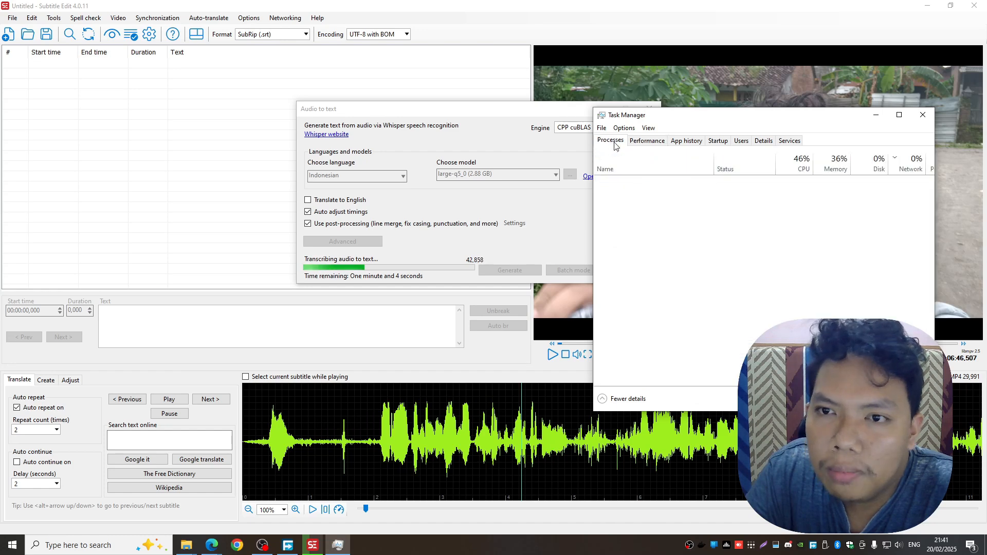
click(640, 141)
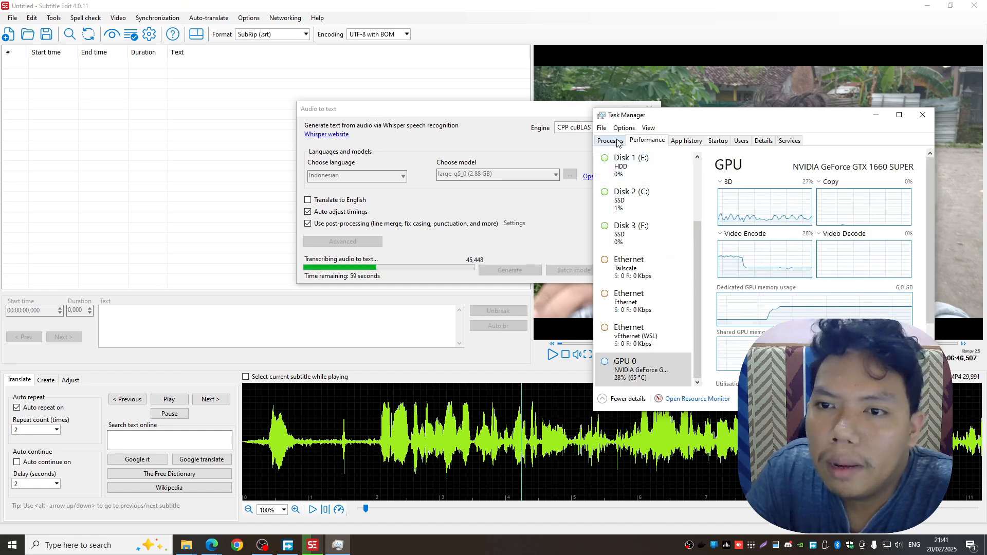
key(ctrl+shift+Tab)
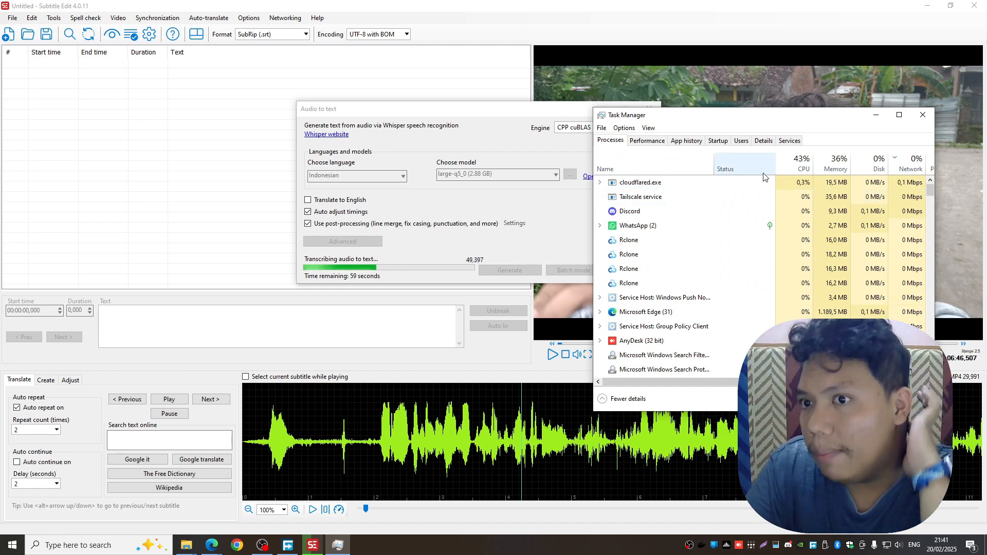
click(804, 165)
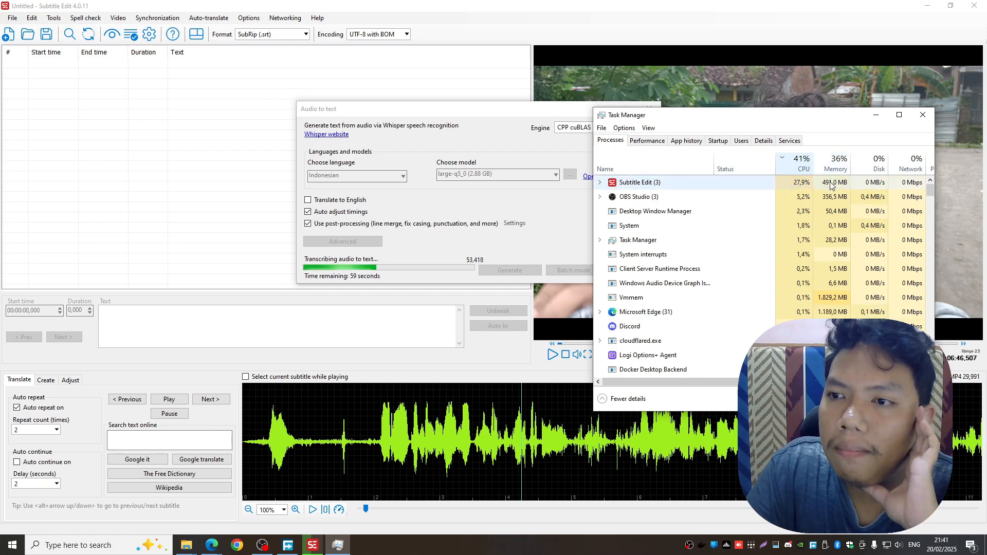
mouse_move(668, 382)
mouse_down()
mouse_move(730, 381)
mouse_move(663, 381)
mouse_up()
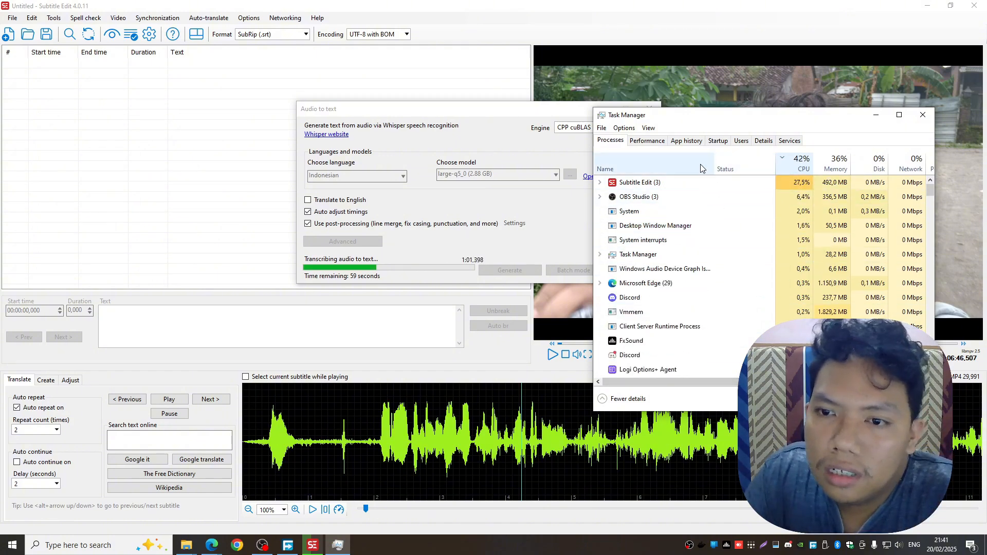
click(649, 141)
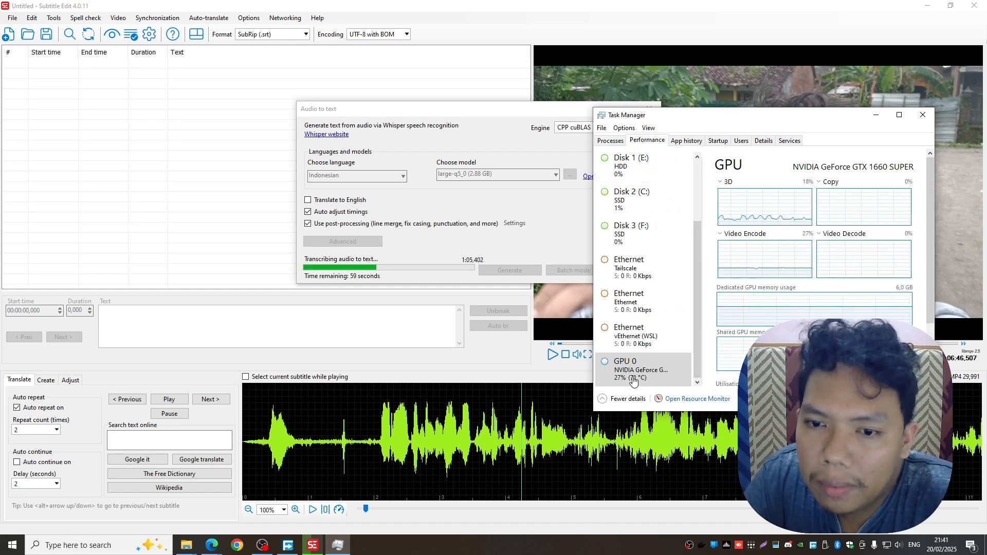
click(610, 140)
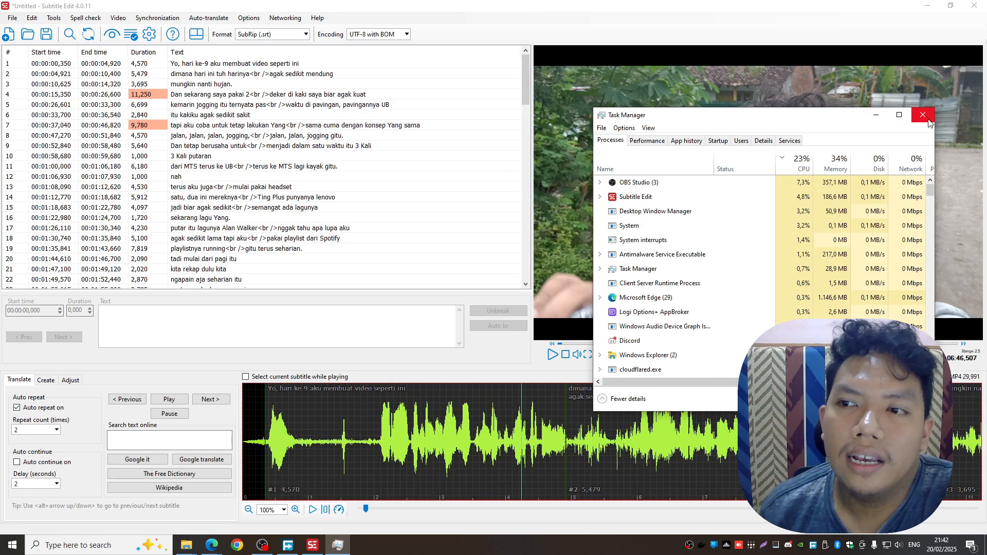
Step: Close Task Manager and play the video to check the generated subtitles against the speech
click(923, 114)
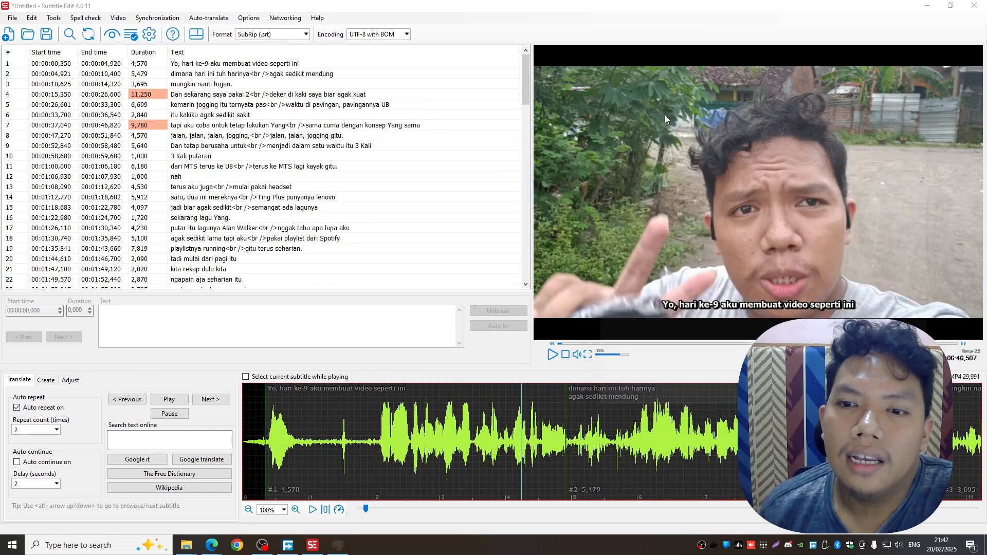
click(552, 355)
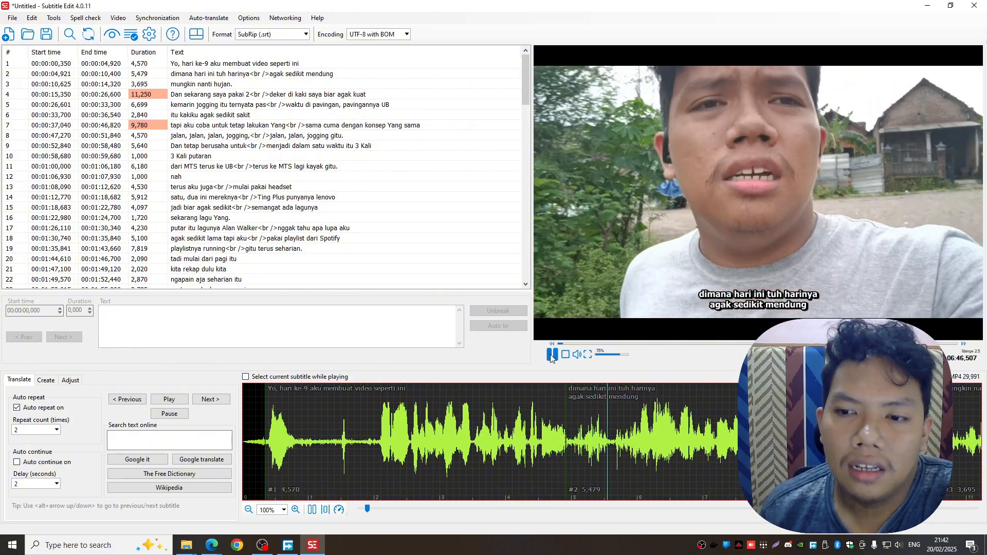